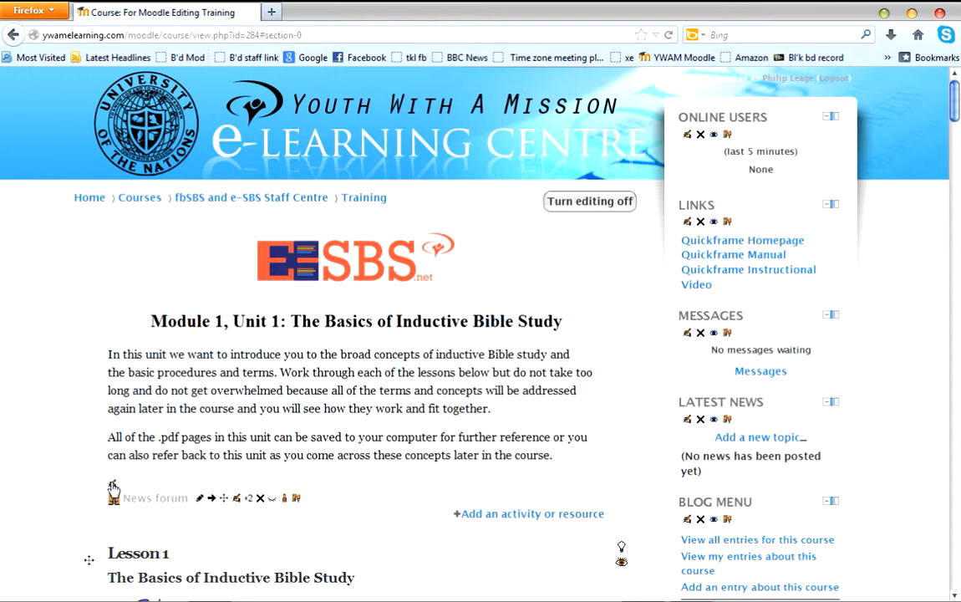
# Open the course's General section summary for editing and delete its logo image and all existing text.
pyautogui.click(113, 486)
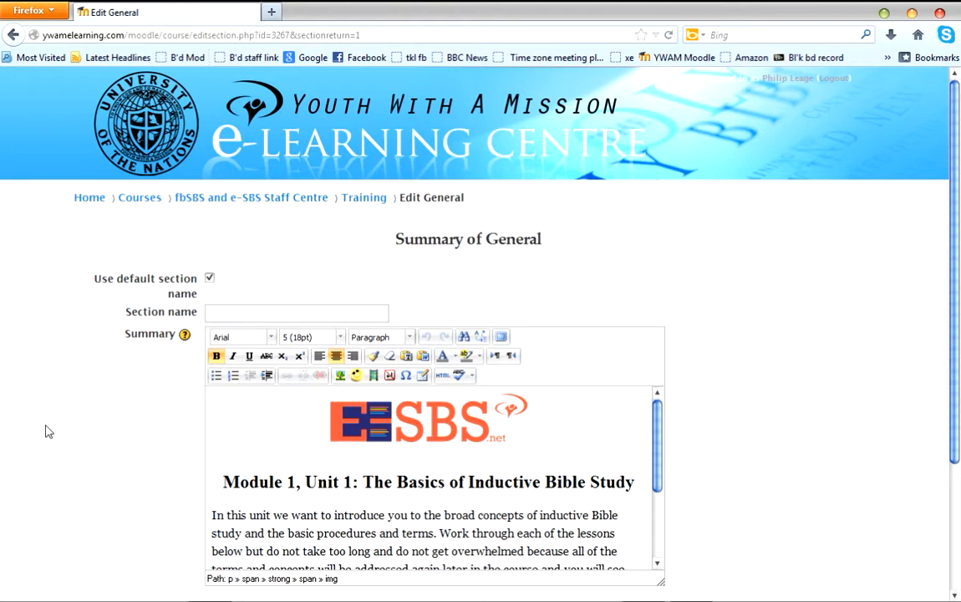
pyautogui.click(382, 431)
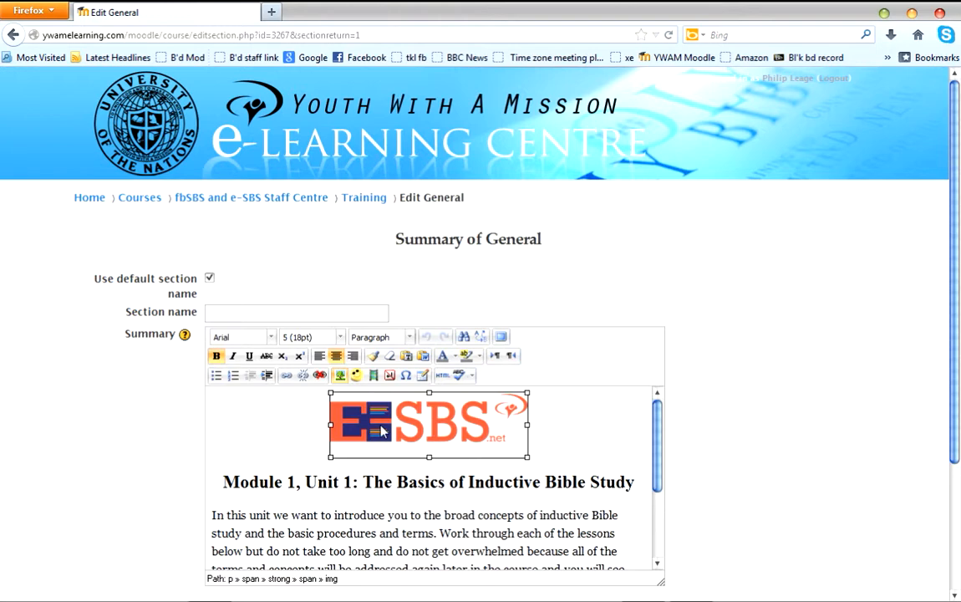
pyautogui.press('Delete')
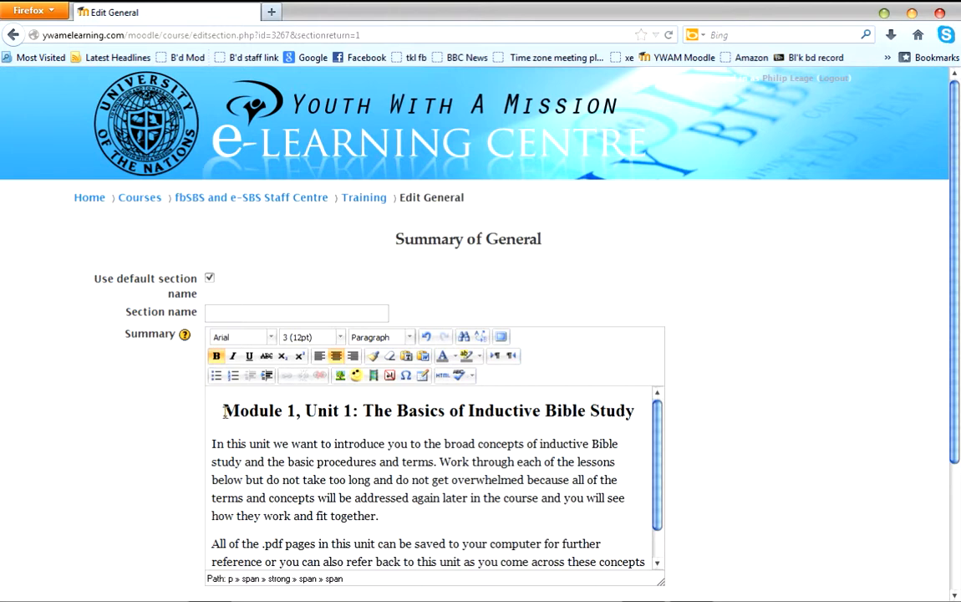
pyautogui.moveTo(223, 410); pyautogui.dragTo(507, 587)
pyautogui.hotkey('ctrl', 'c')
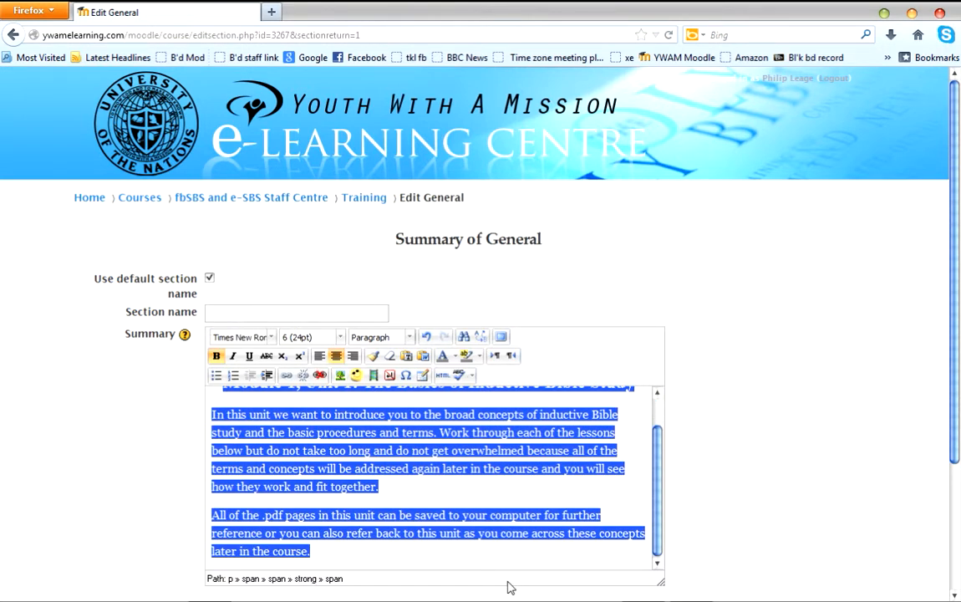
pyautogui.press('Delete')
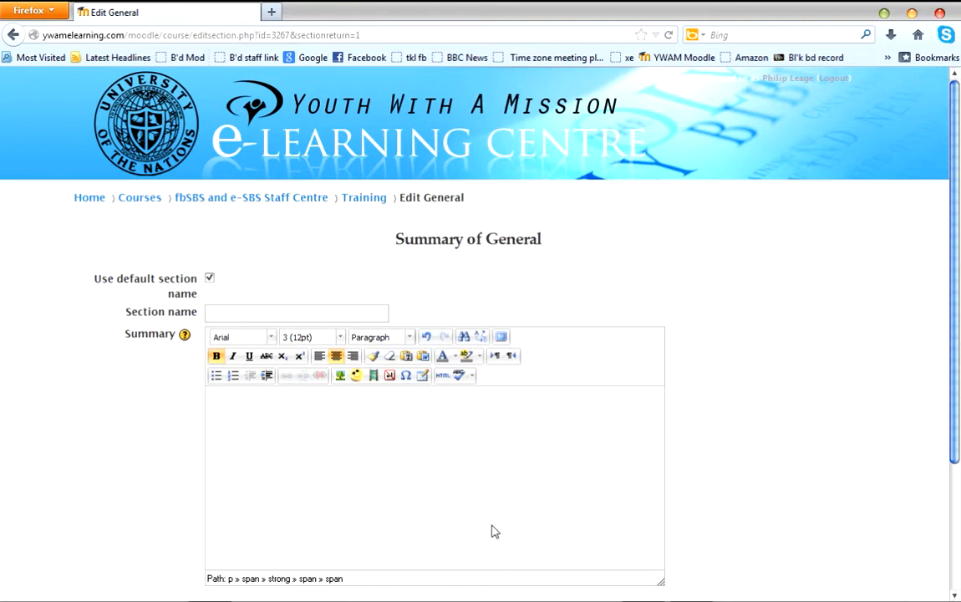
# Insert the copied Module 1, Unit 1 introduction text into the empty summary using Paste from Word.
pyautogui.click(424, 357)
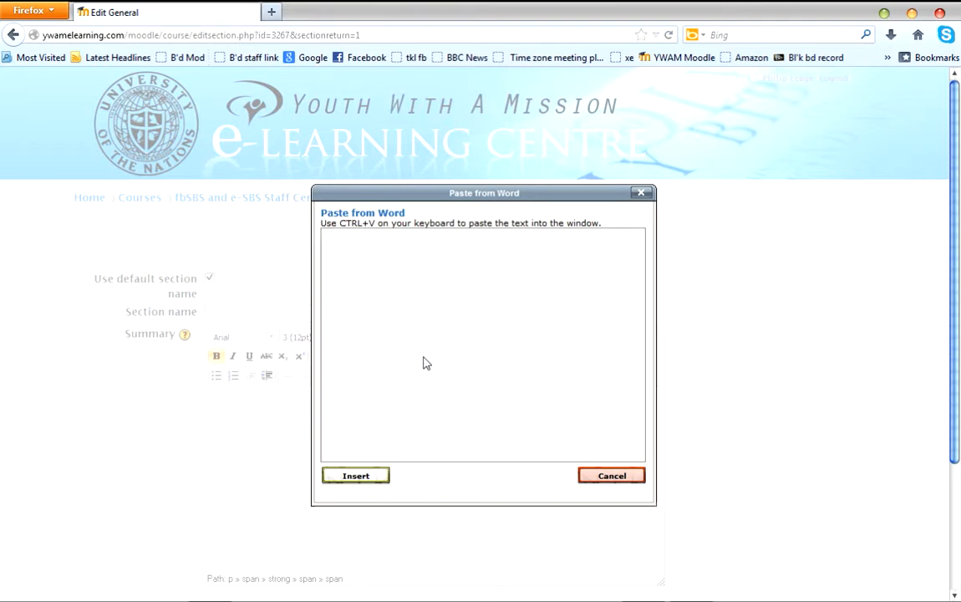
pyautogui.press('super')
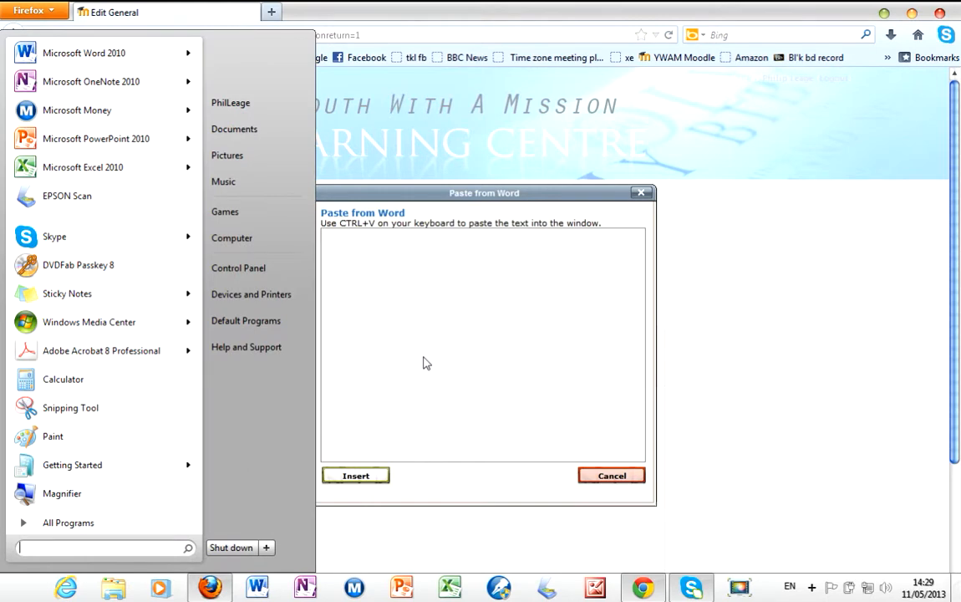
pyautogui.click(780, 306)
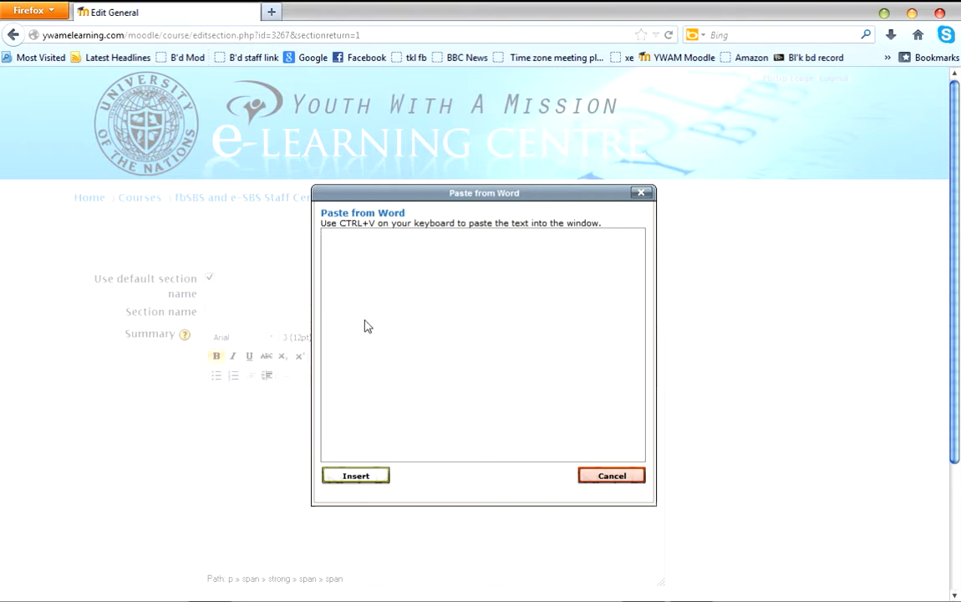
pyautogui.hotkey('ctrl', 'v')
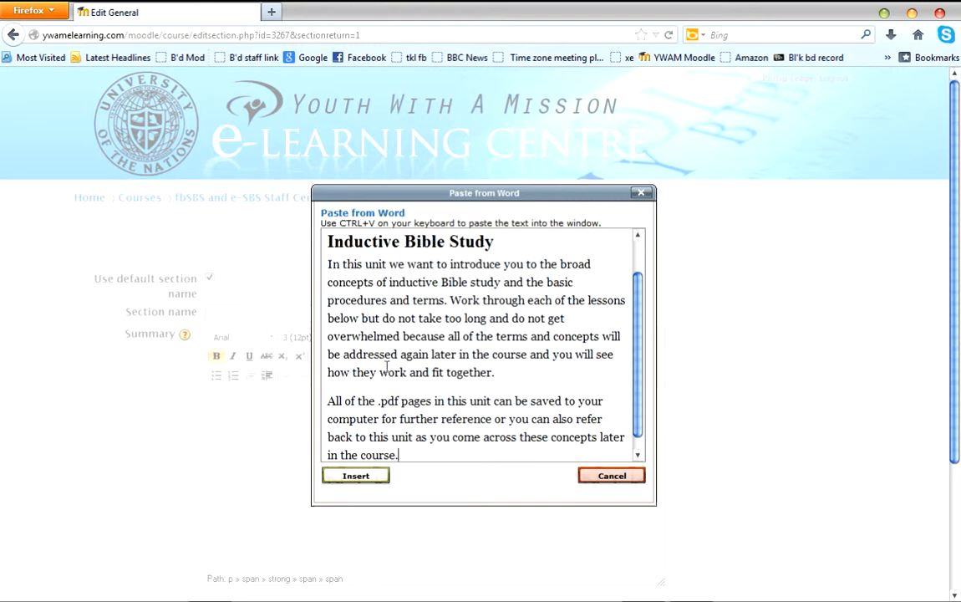
pyautogui.click(358, 477)
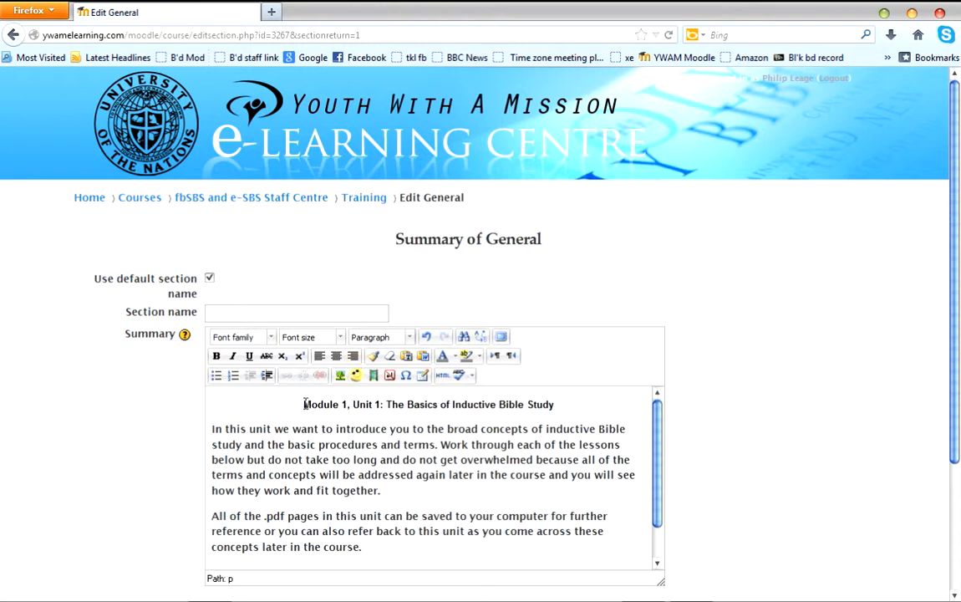
# Try left alignment on the "Module 1, Unit 1" heading, restore centre alignment, and set its font size to 4 (14pt).
pyautogui.moveTo(305, 404); pyautogui.dragTo(562, 423)
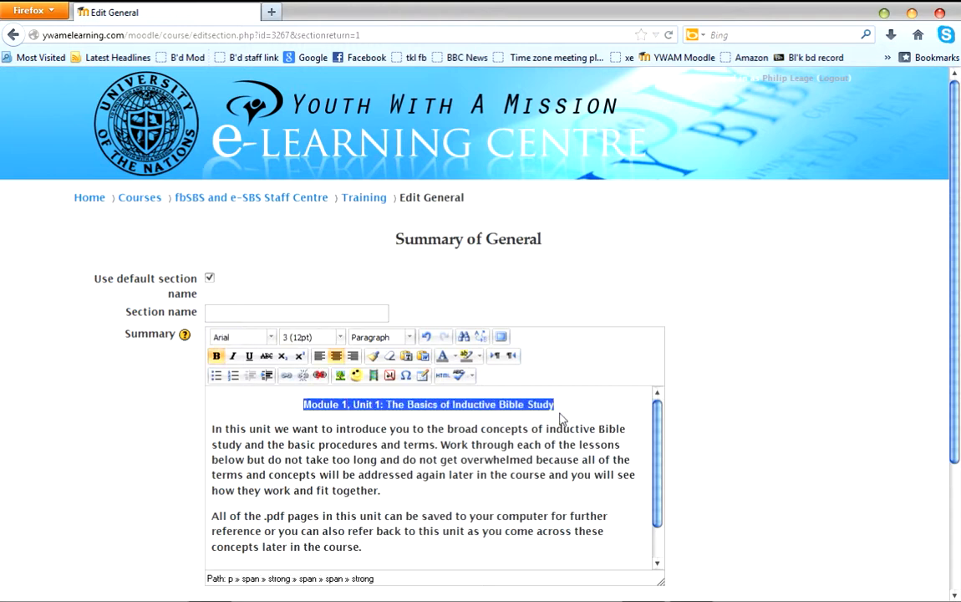
pyautogui.click(320, 357)
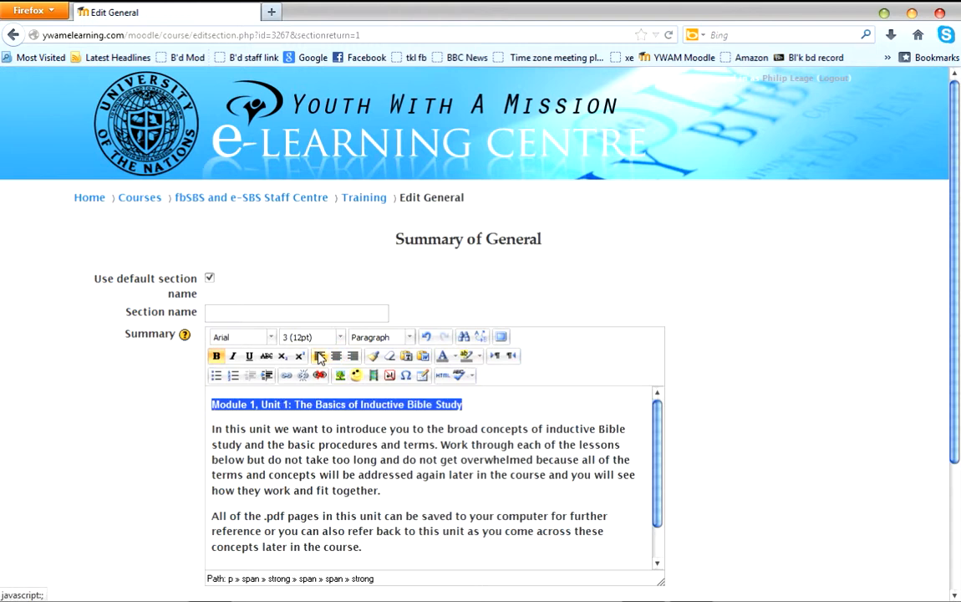
pyautogui.click(336, 356)
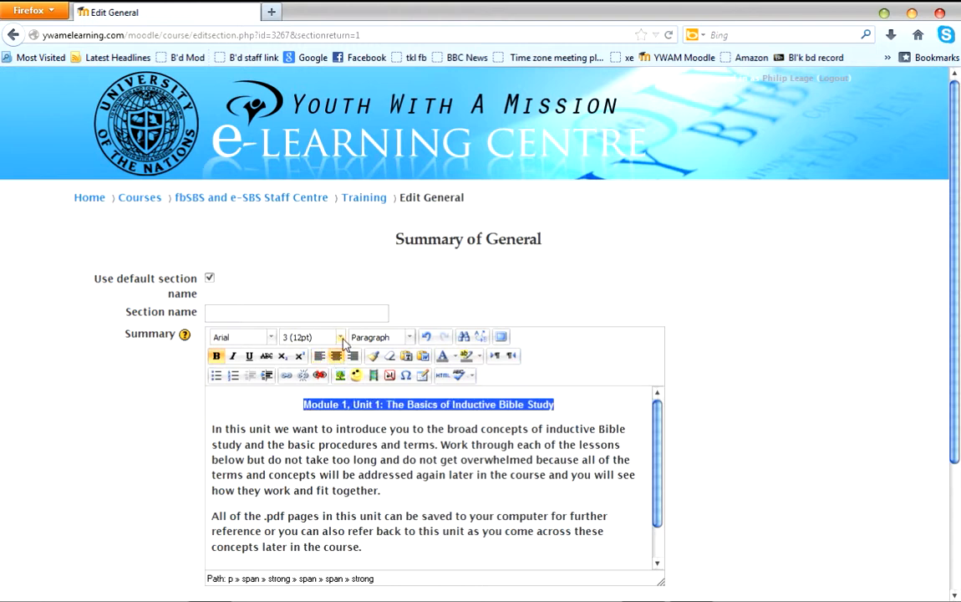
pyautogui.click(340, 336)
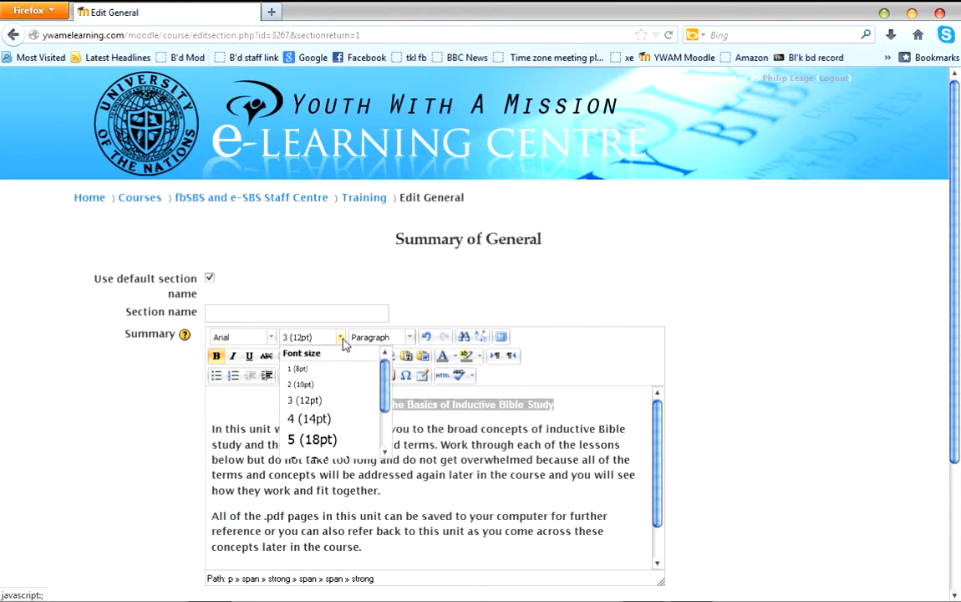
pyautogui.click(351, 418)
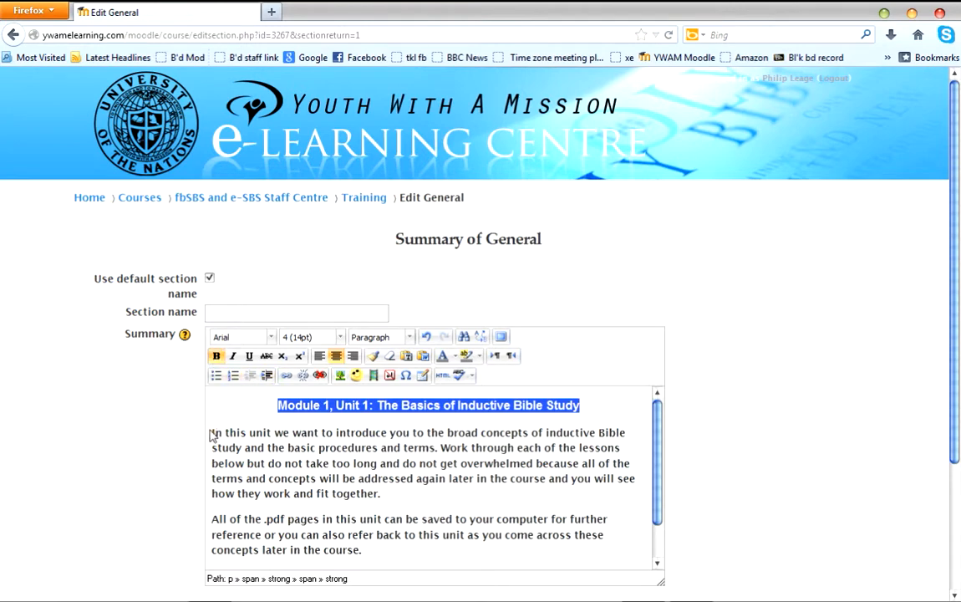
# Format the two body paragraphs below the heading in Arial at font size 3 (12pt).
pyautogui.moveTo(212, 432); pyautogui.dragTo(387, 590)
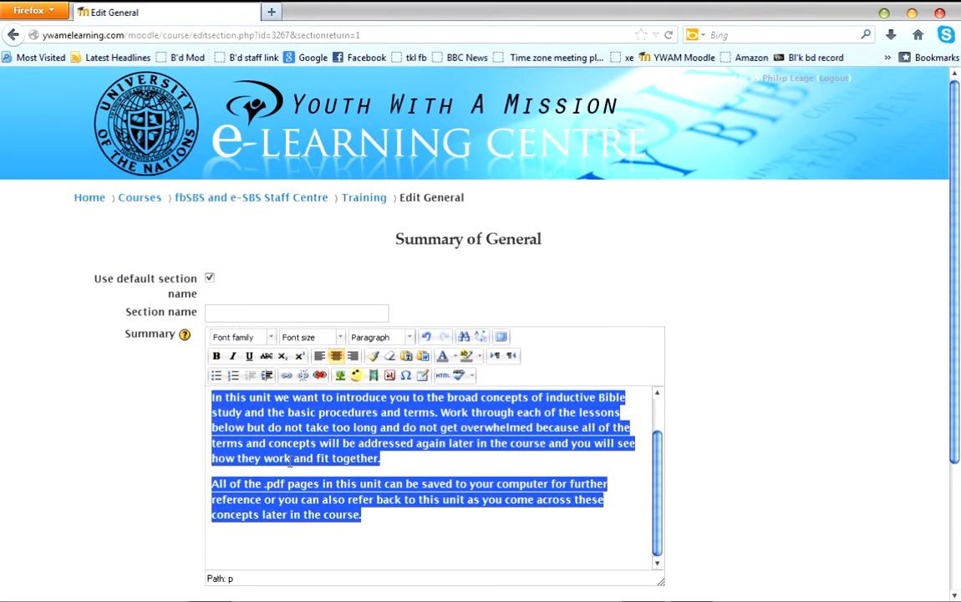
pyautogui.click(272, 337)
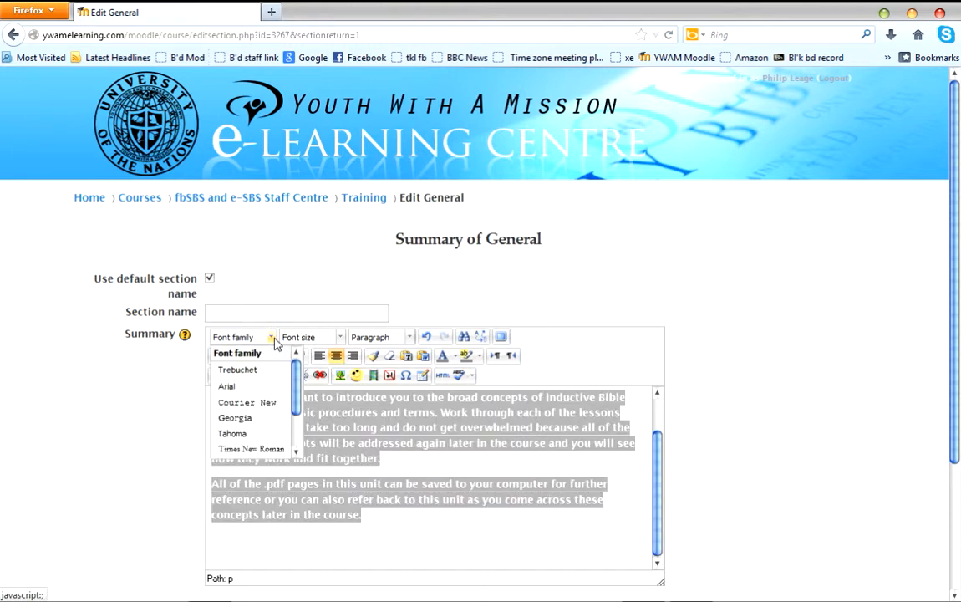
pyautogui.click(235, 387)
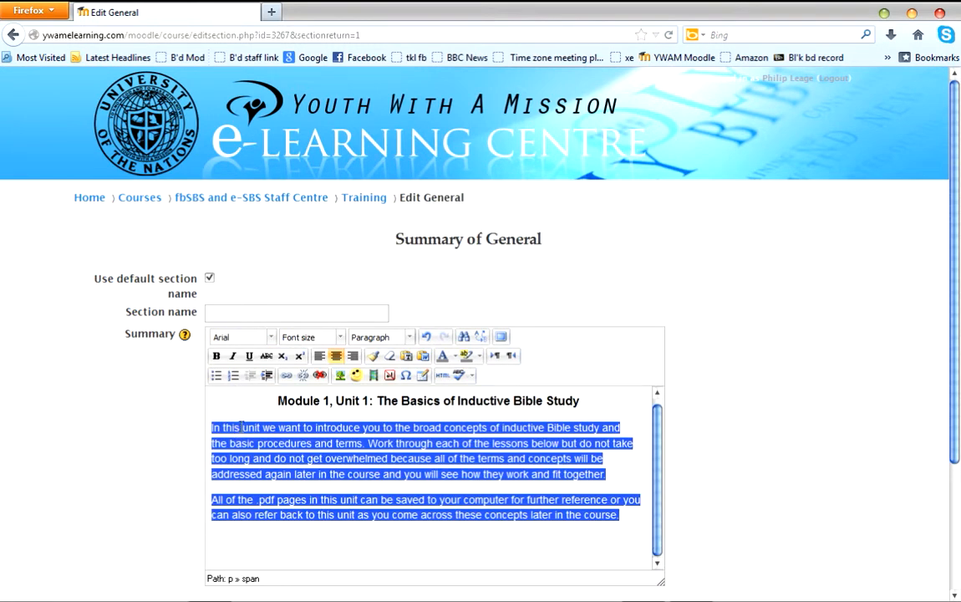
pyautogui.click(340, 337)
pyautogui.click(303, 400)
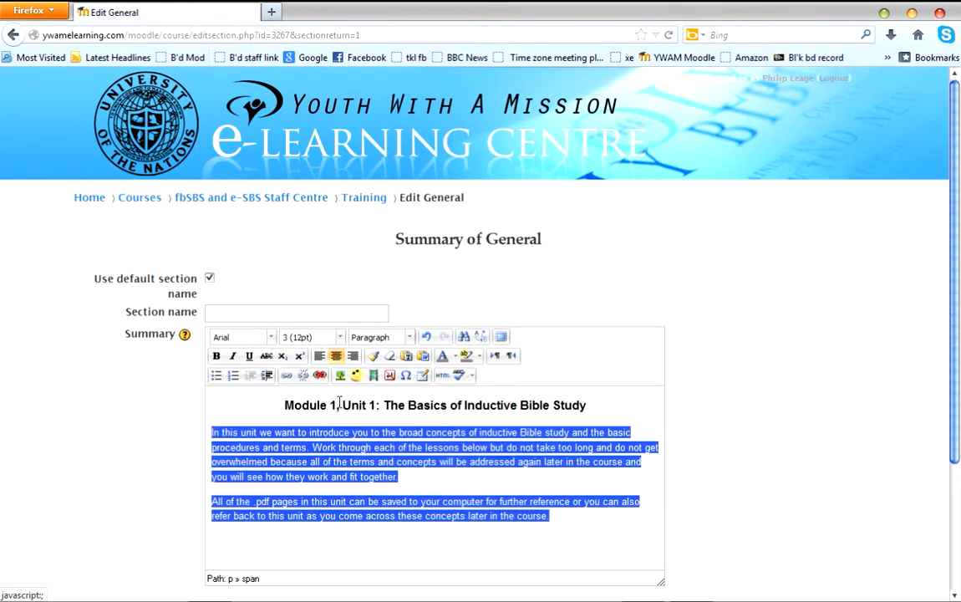
pyautogui.click(365, 556)
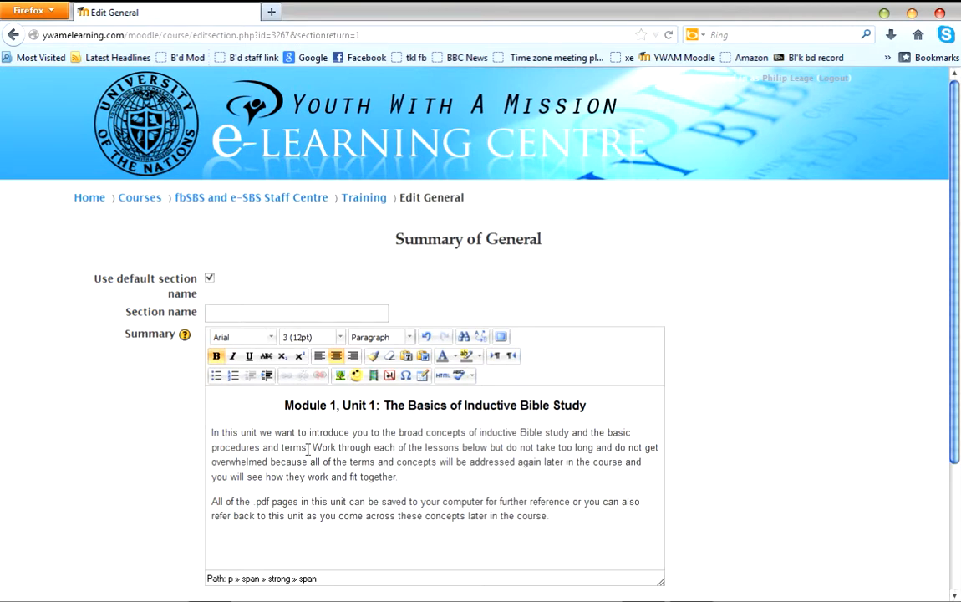
# Set the "Module 1, Unit 1: The Basics of Inductive Bible Study" heading to font size 5 (18pt).
pyautogui.tripleClick(407, 405)
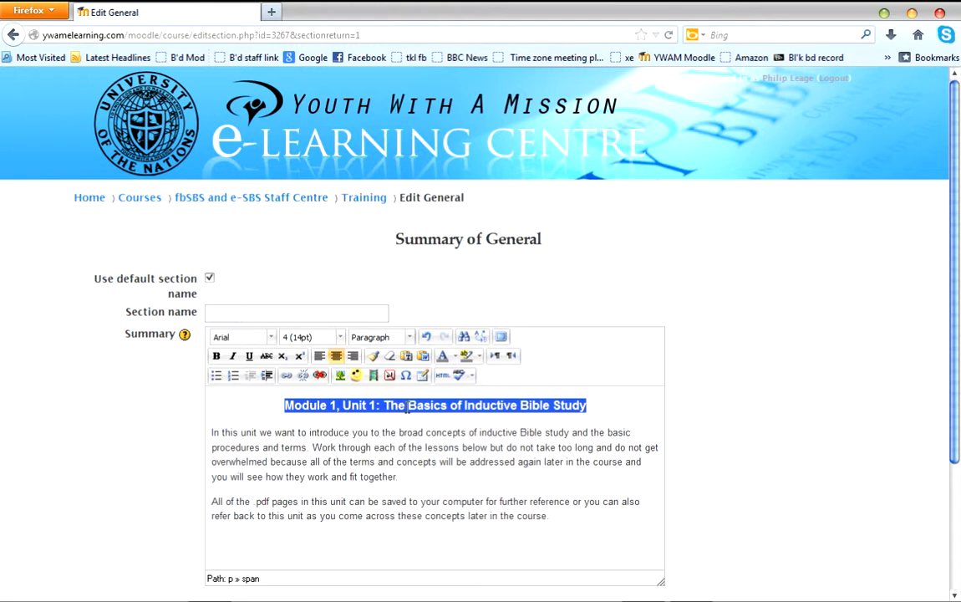
pyautogui.click(341, 337)
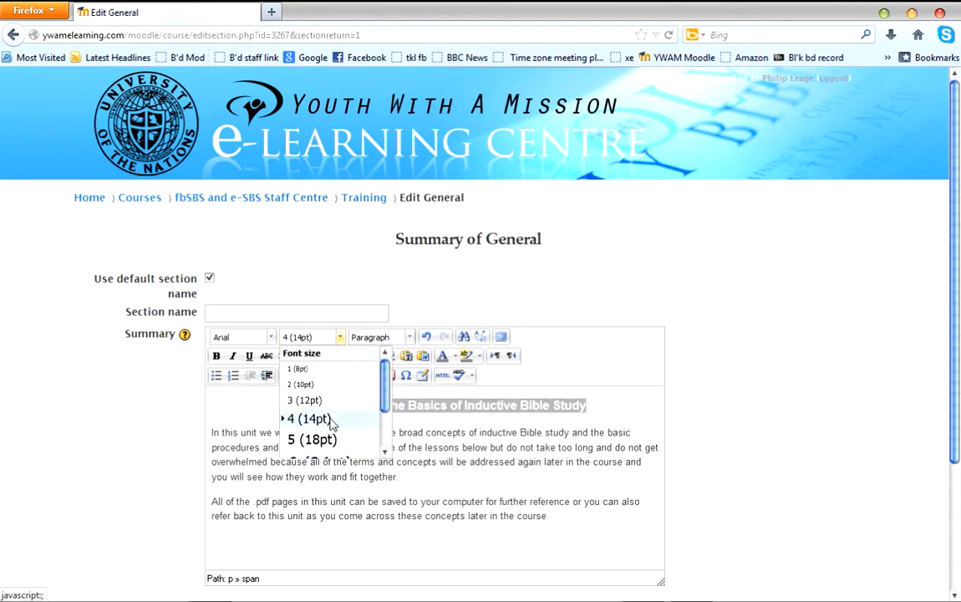
pyautogui.click(314, 439)
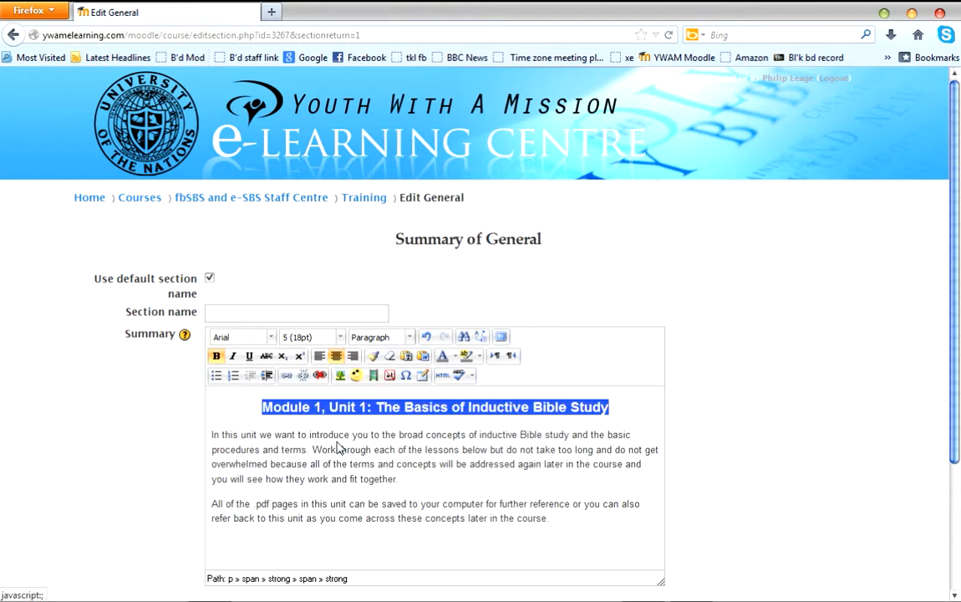
pyautogui.click(264, 458)
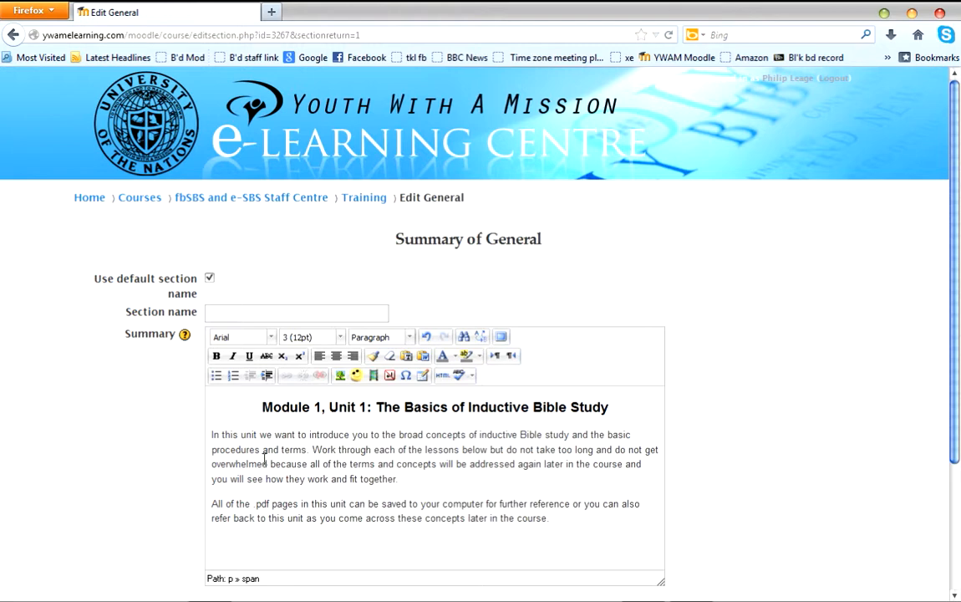
# Add a blank, centre-aligned line above the heading in the summary.
pyautogui.click(262, 407)
pyautogui.press('Return')
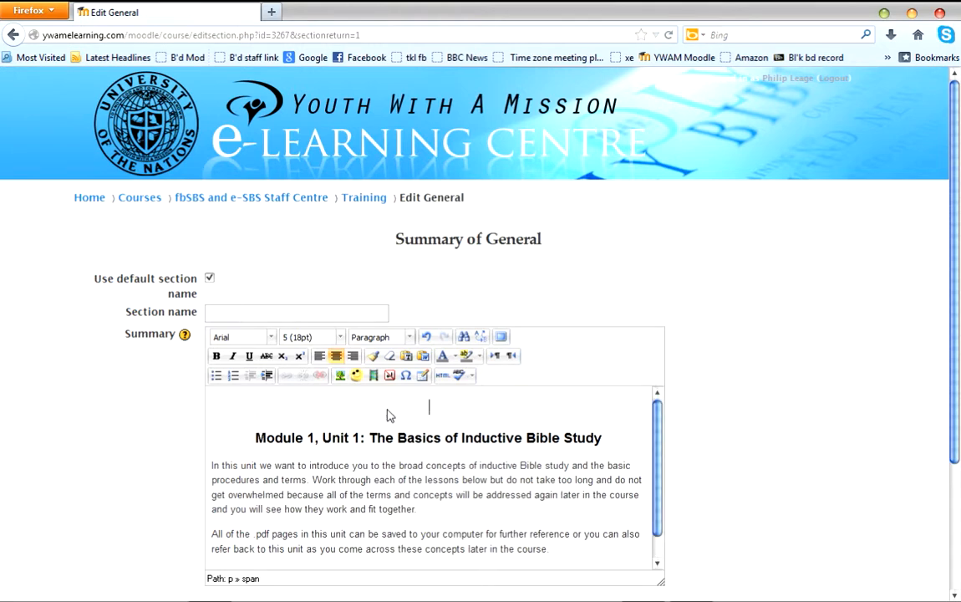
pyautogui.click(320, 357)
pyautogui.click(335, 356)
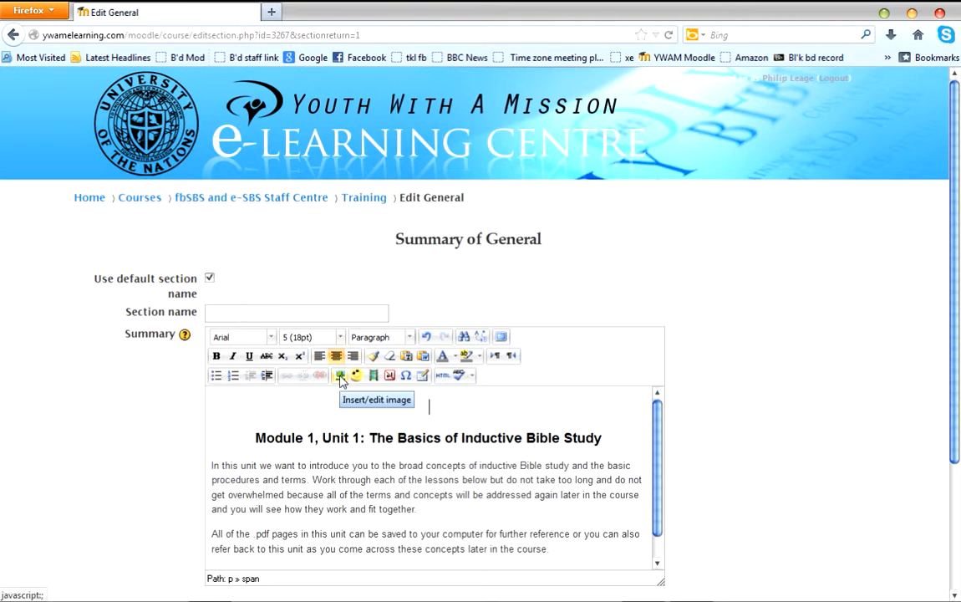
# Start inserting an image in the summary and choose "ywam logo" from the Pictures library as the file to upload.
pyautogui.click(340, 381)
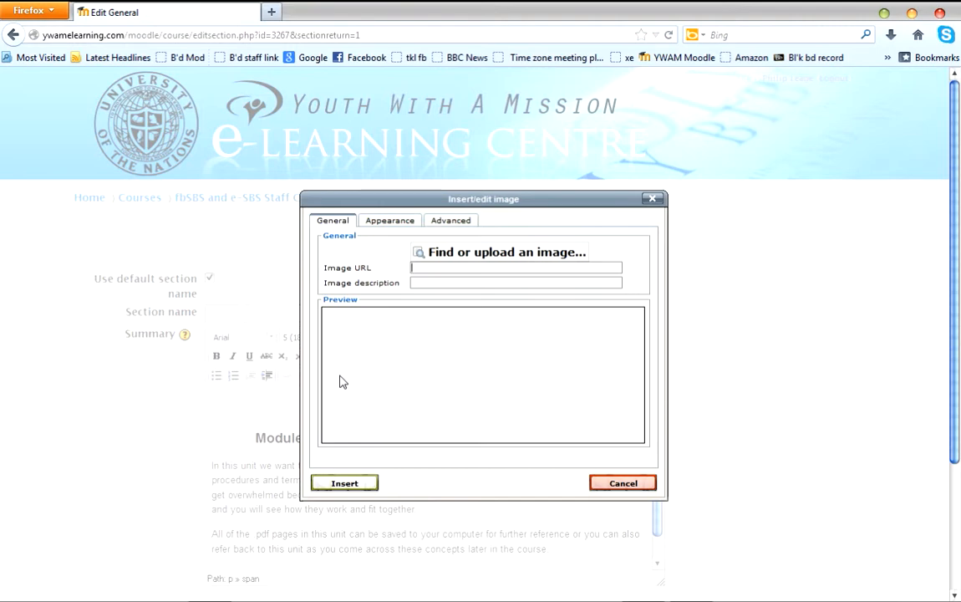
pyautogui.click(470, 254)
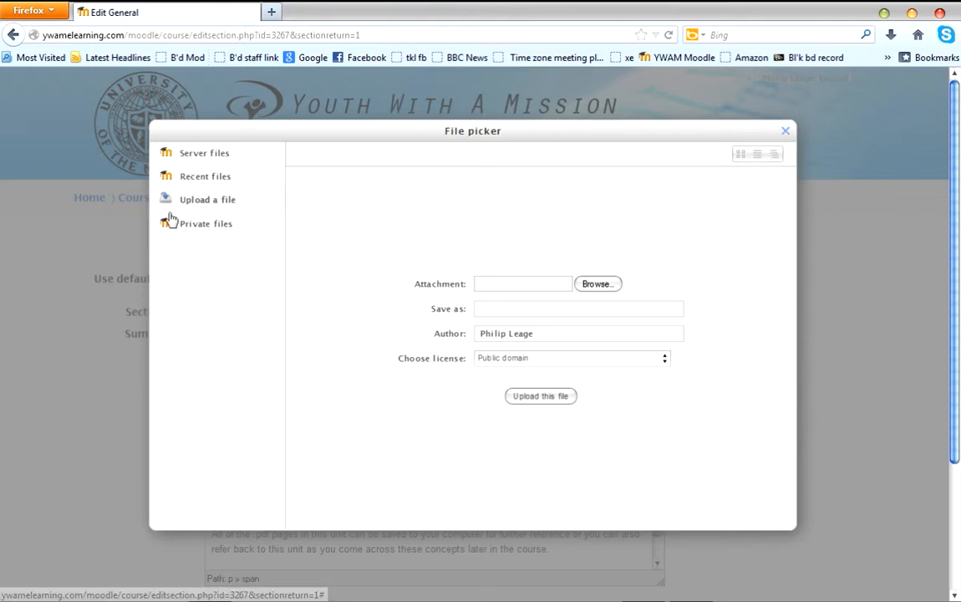
pyautogui.click(599, 285)
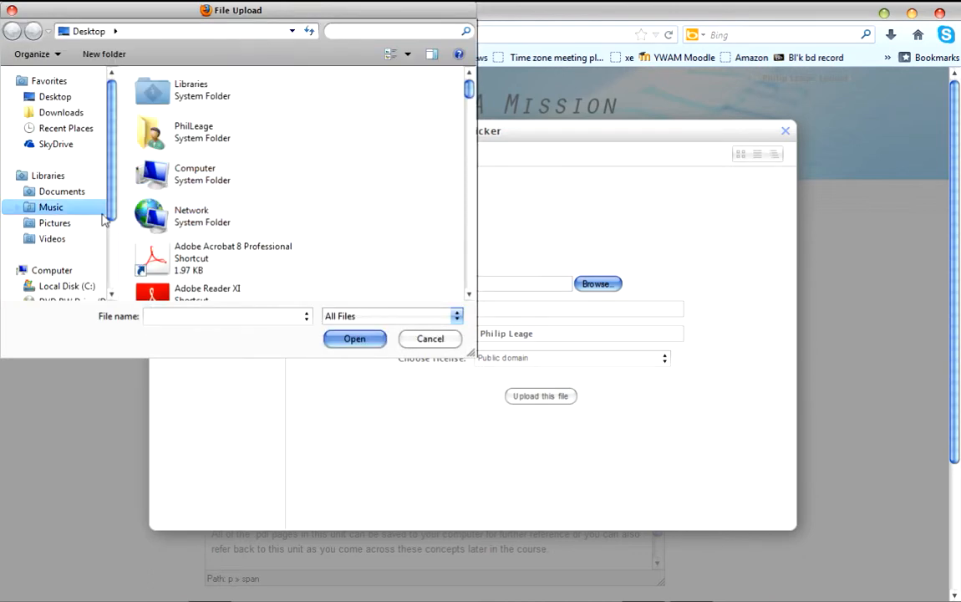
pyautogui.click(55, 224)
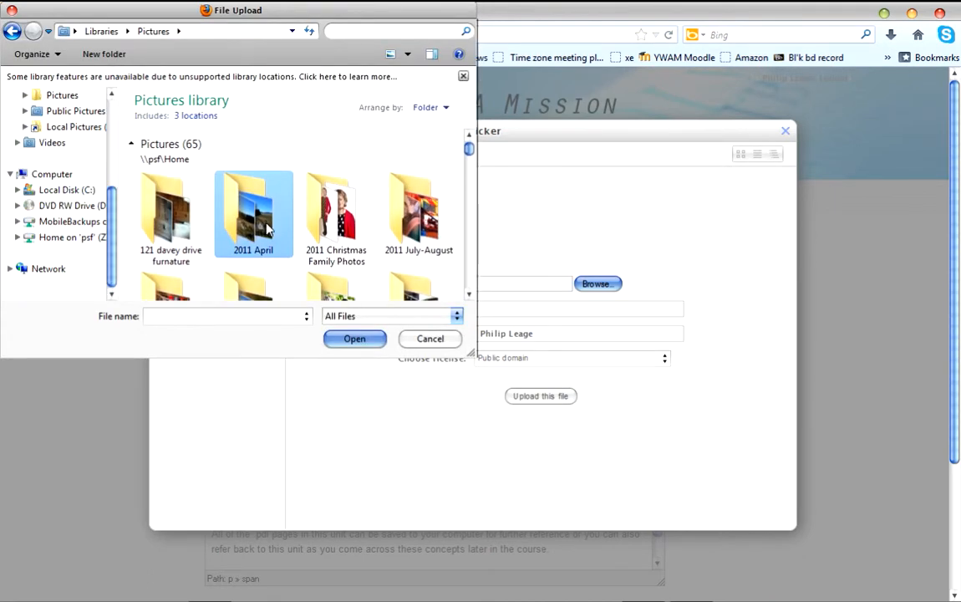
pyautogui.click(469, 295)
pyautogui.click(469, 295)
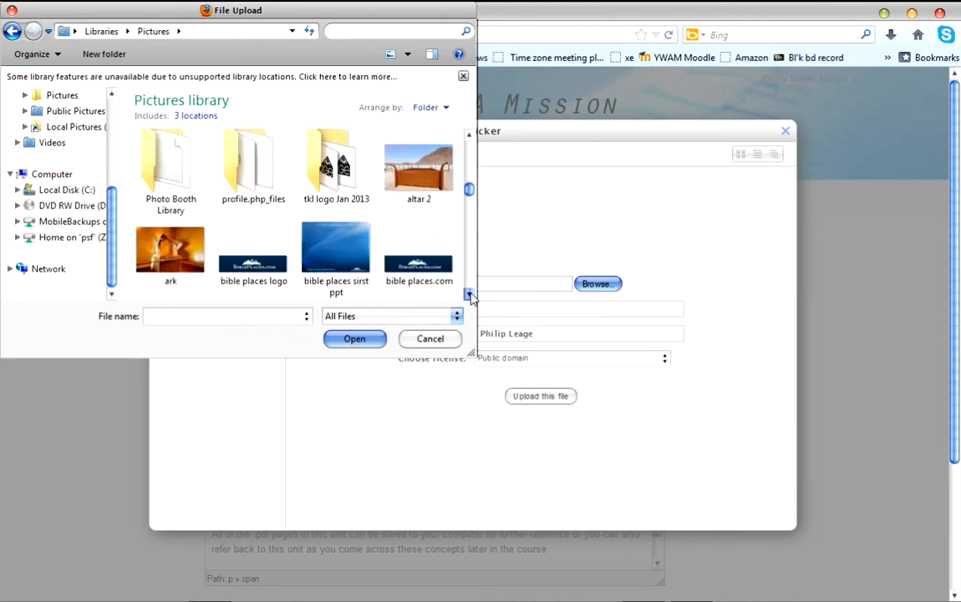
pyautogui.click(470, 295)
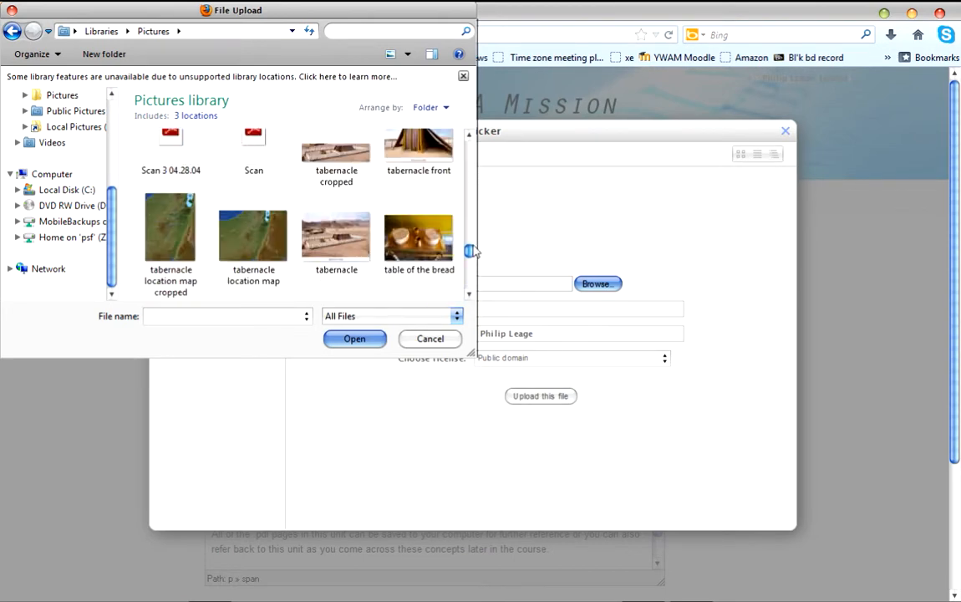
pyautogui.click(468, 294)
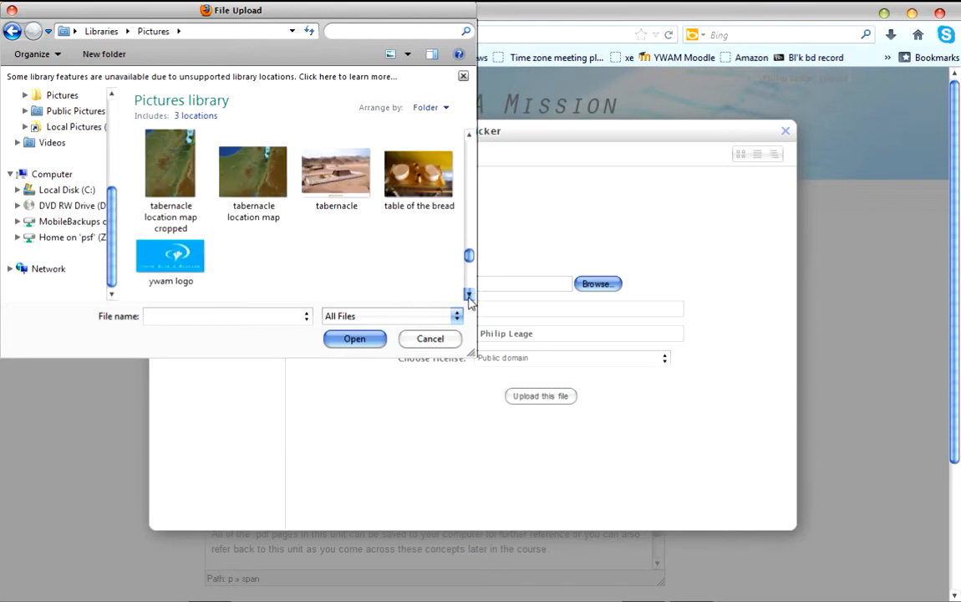
pyautogui.click(177, 261)
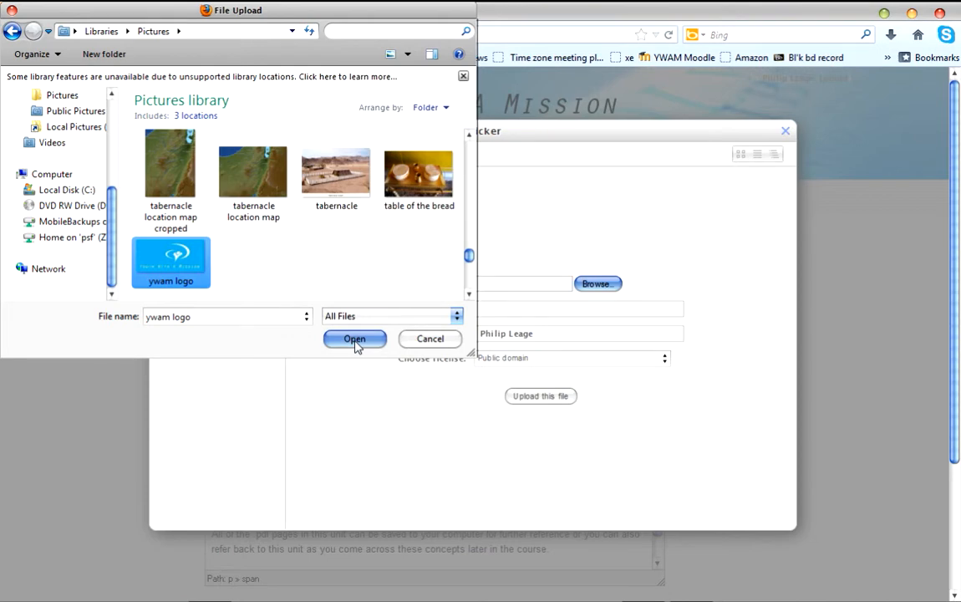
pyautogui.click(355, 340)
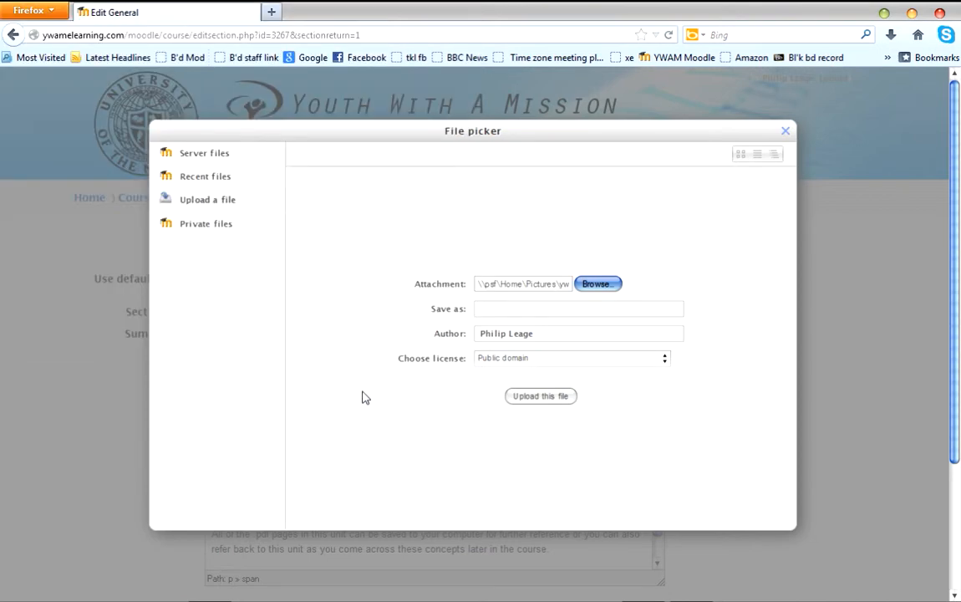
# Upload the chosen logo file and give the image the description "ywam logo".
pyautogui.click(533, 396)
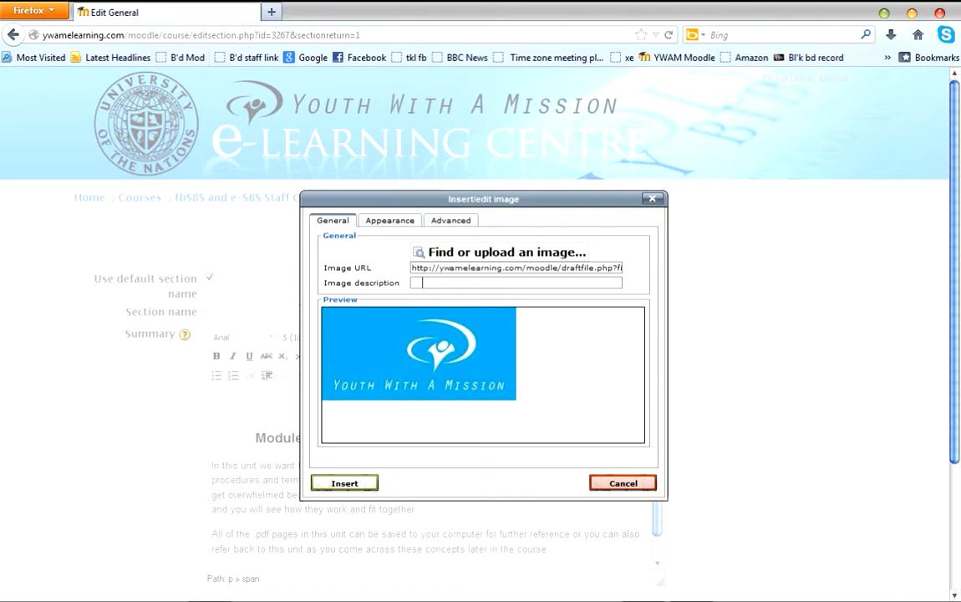
pyautogui.write('ywam logo')
# Set the logo's alignment to Middle and its width to 150 px with proportions constrained, and insert it above the heading.
pyautogui.click(384, 226)
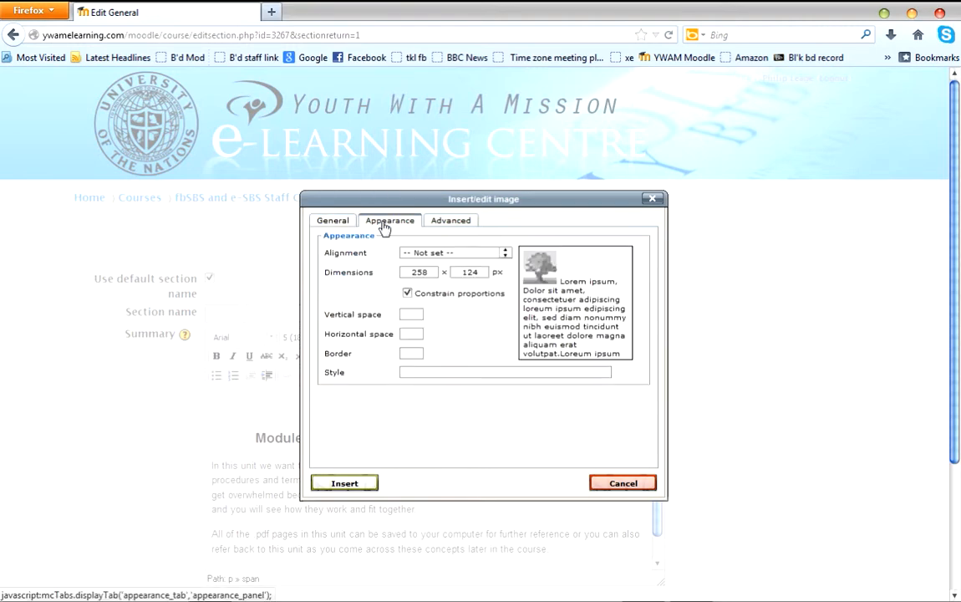
pyautogui.click(504, 253)
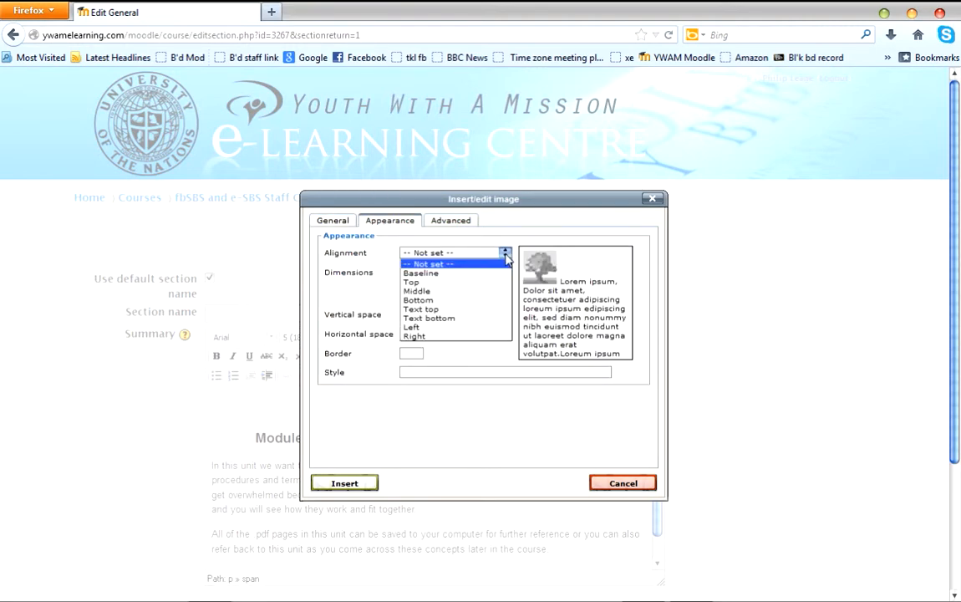
pyautogui.click(477, 291)
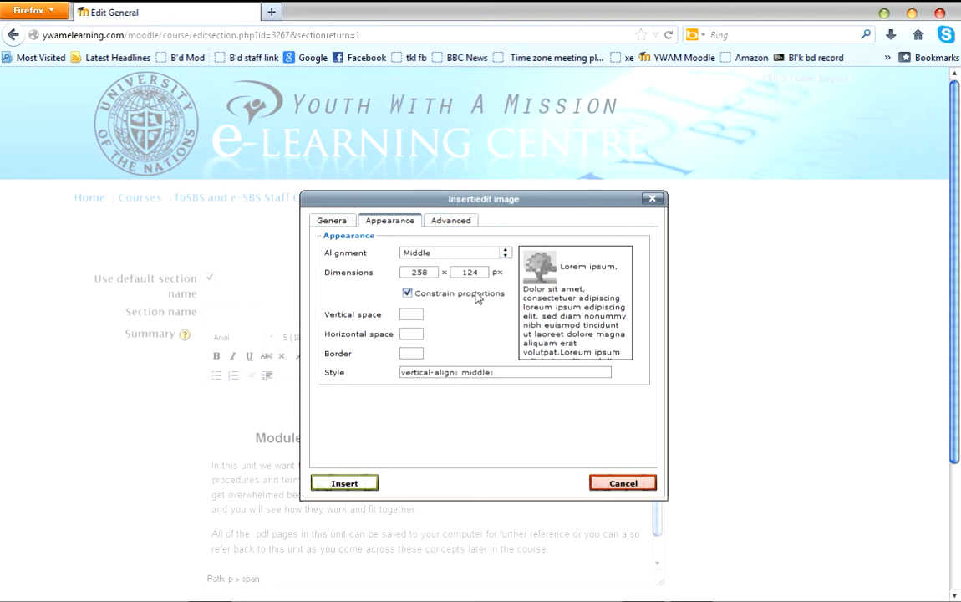
pyautogui.click(428, 274)
pyautogui.press('BackSpace')
pyautogui.press('BackSpace')
pyautogui.press('BackSpace')
pyautogui.write('150')
pyautogui.press('Tab')
pyautogui.click(335, 485)
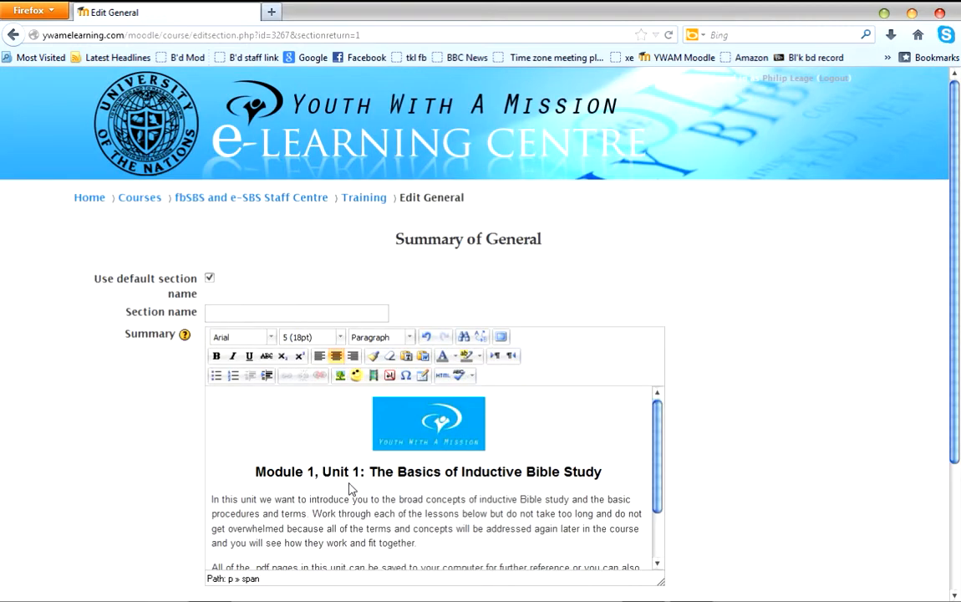
# Enlarge the logo proportionally to about 209 × 100 px and save the General section's changes.
pyautogui.click(441, 438)
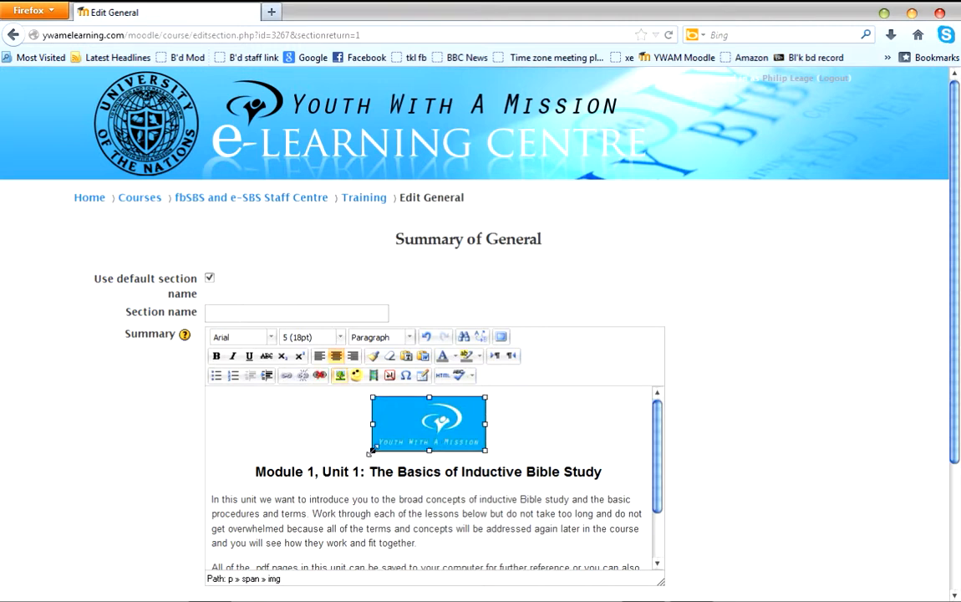
pyautogui.moveTo(371, 452); pyautogui.dragTo(330, 464)
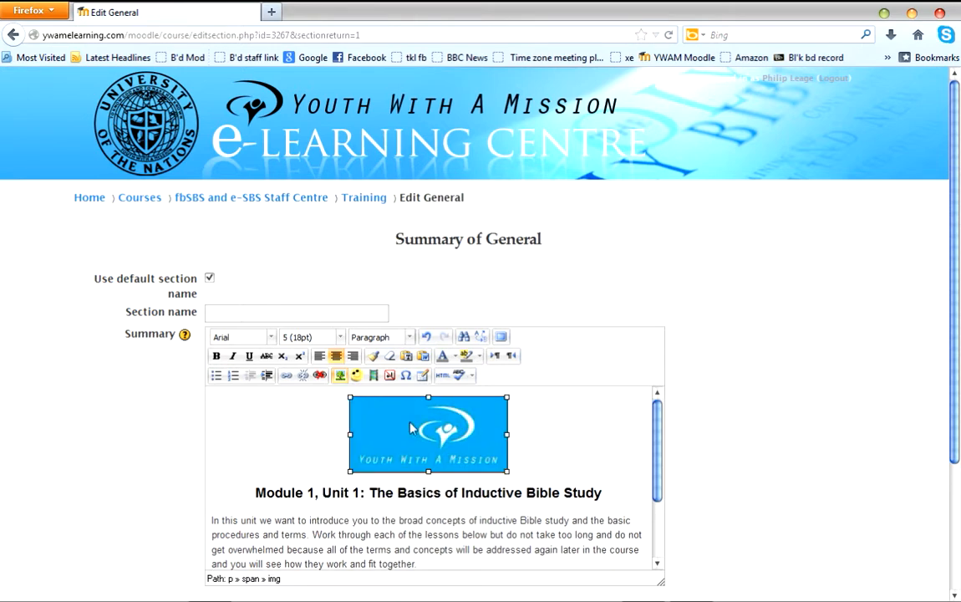
pyautogui.click(341, 376)
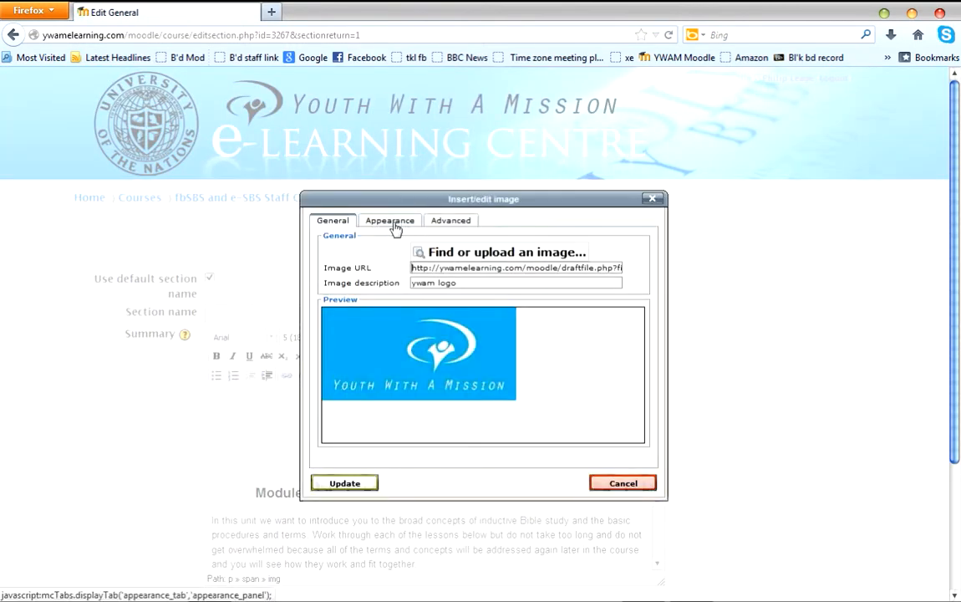
pyautogui.click(365, 222)
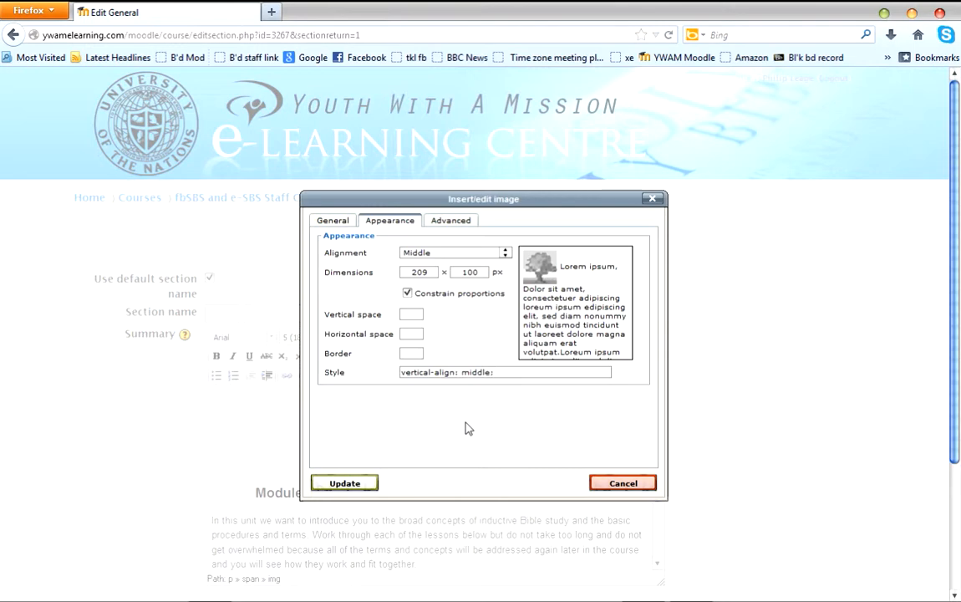
pyautogui.click(345, 483)
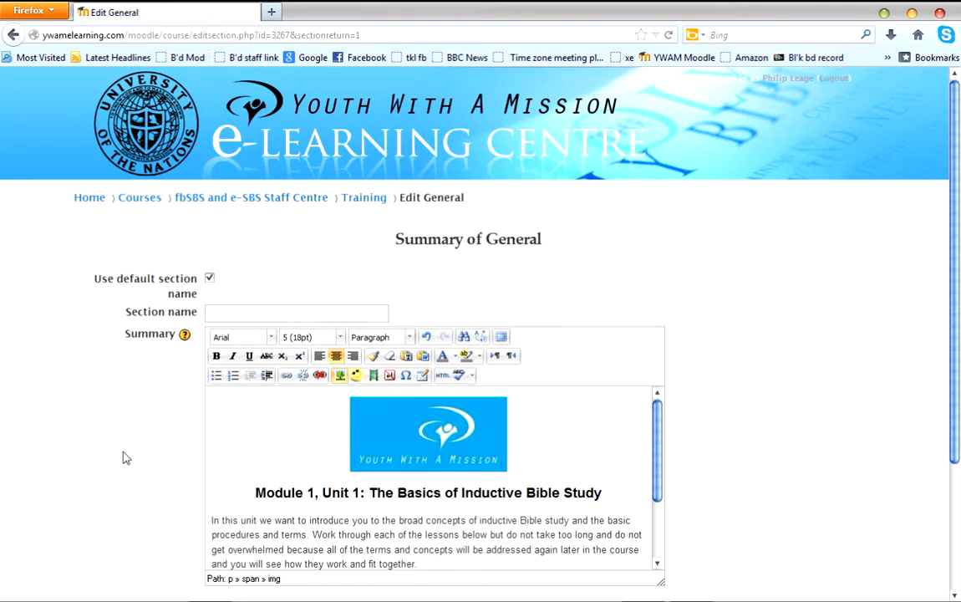
pyautogui.scroll(-3, 123, 457)
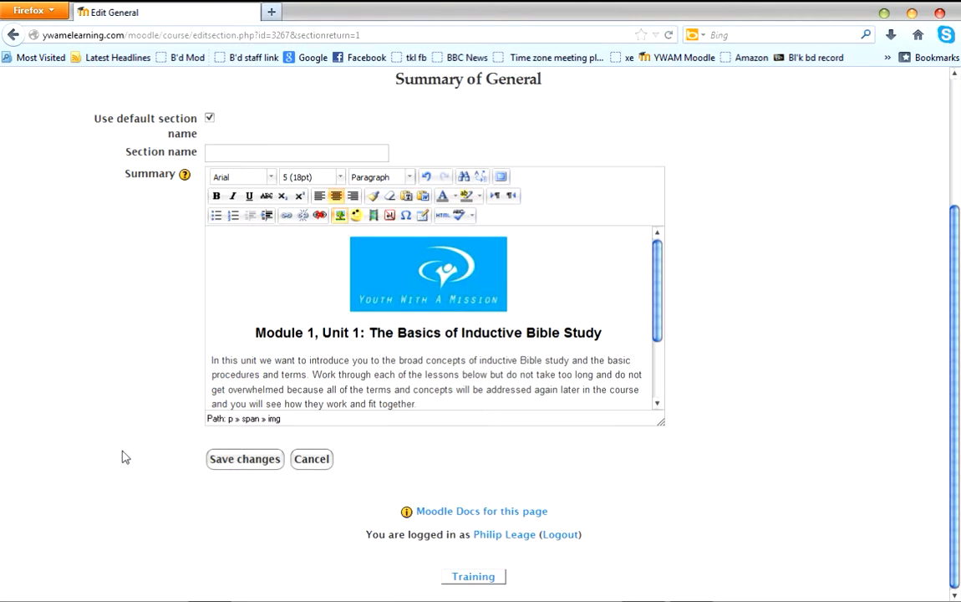
pyautogui.click(246, 466)
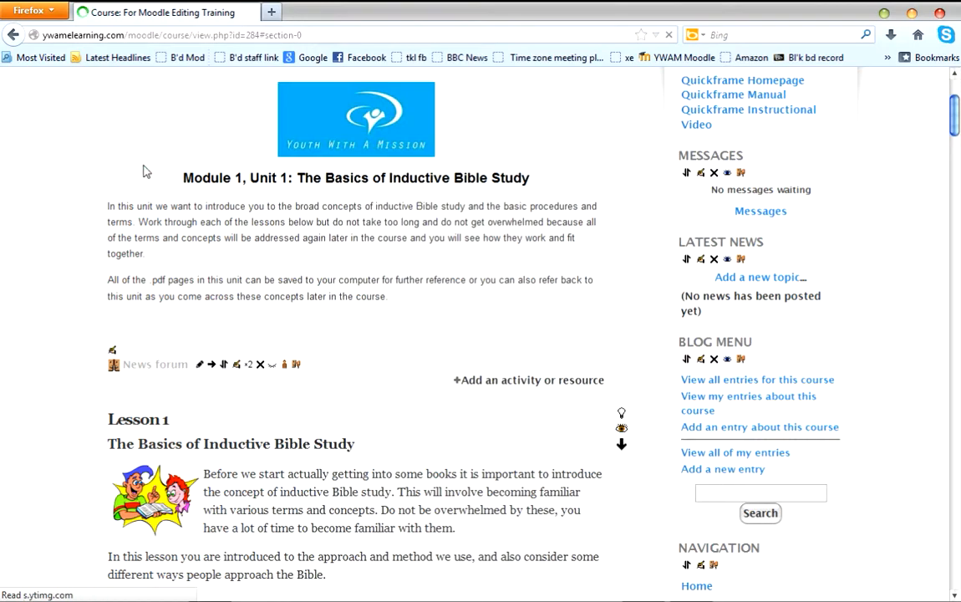
# Look over the course page and open the Lesson 1 section summary for editing.
pyautogui.scroll(-10, 57, 318)
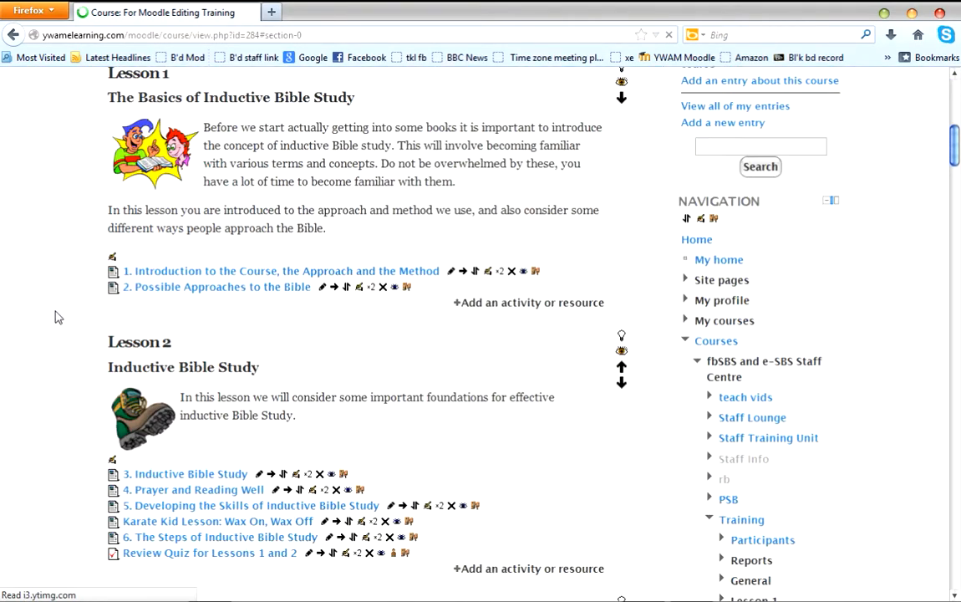
pyautogui.scroll(9, 57, 318)
pyautogui.scroll(-4, 58, 318)
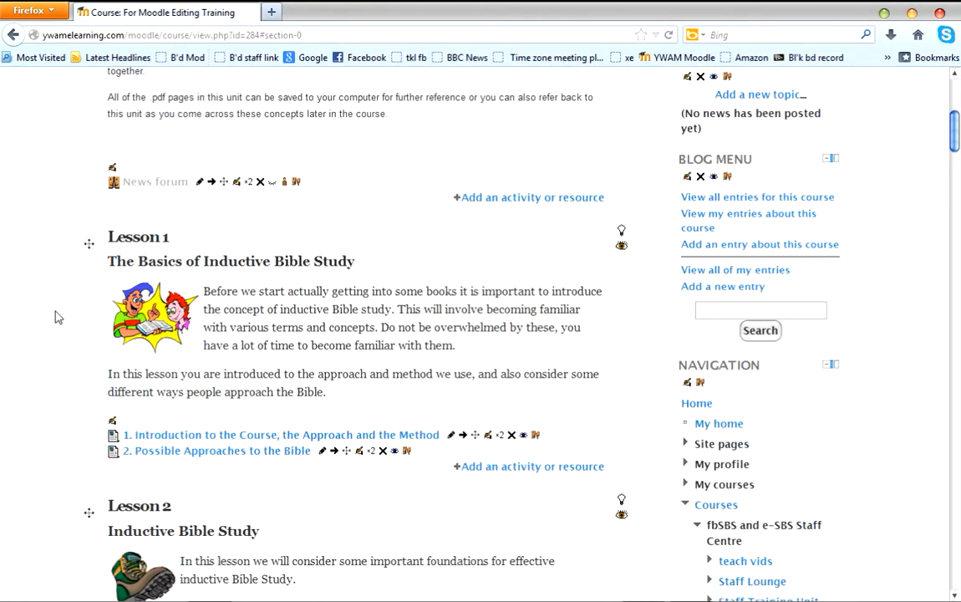
pyautogui.scroll(1, 57, 318)
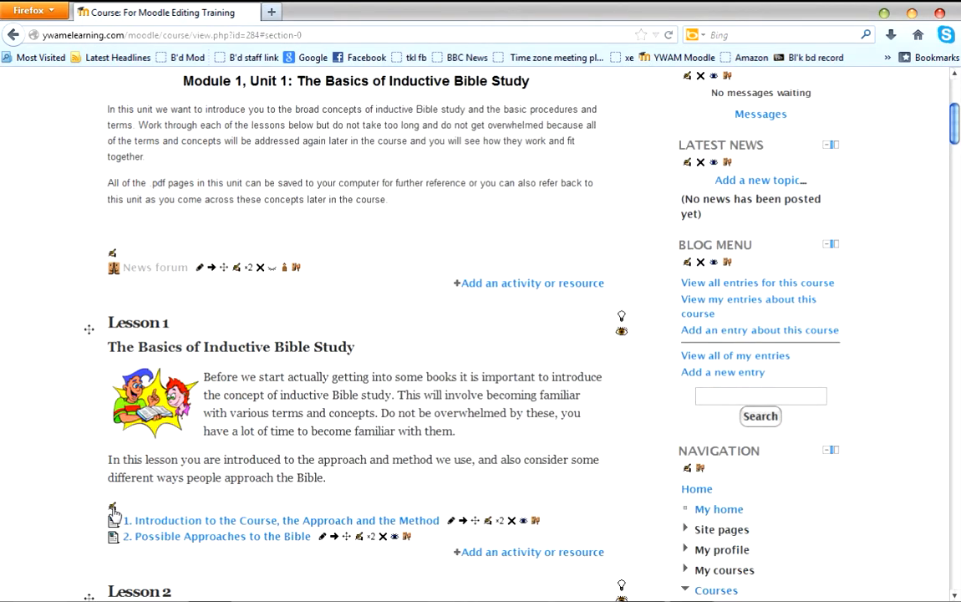
pyautogui.scroll(-2, 114, 511)
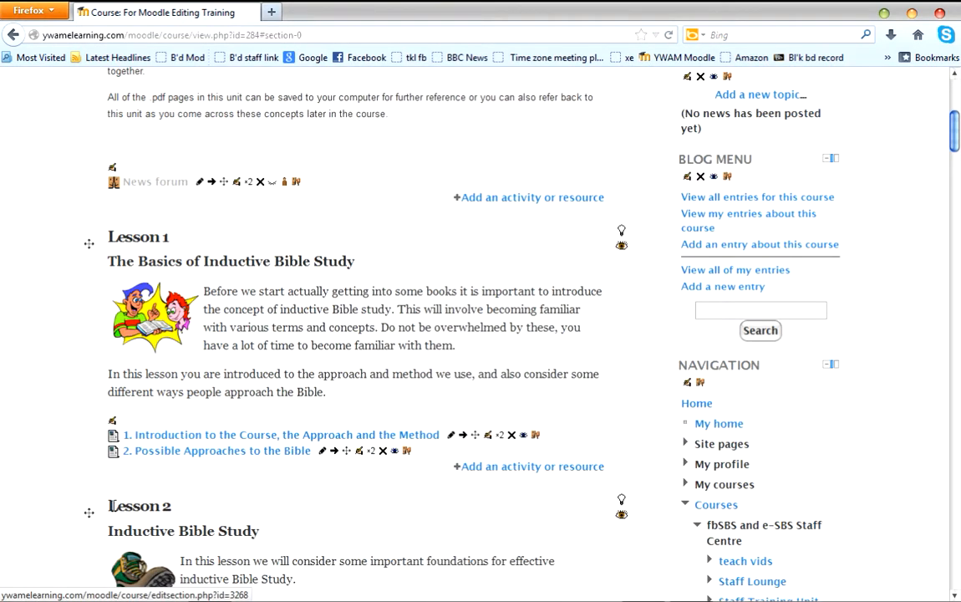
pyautogui.click(114, 423)
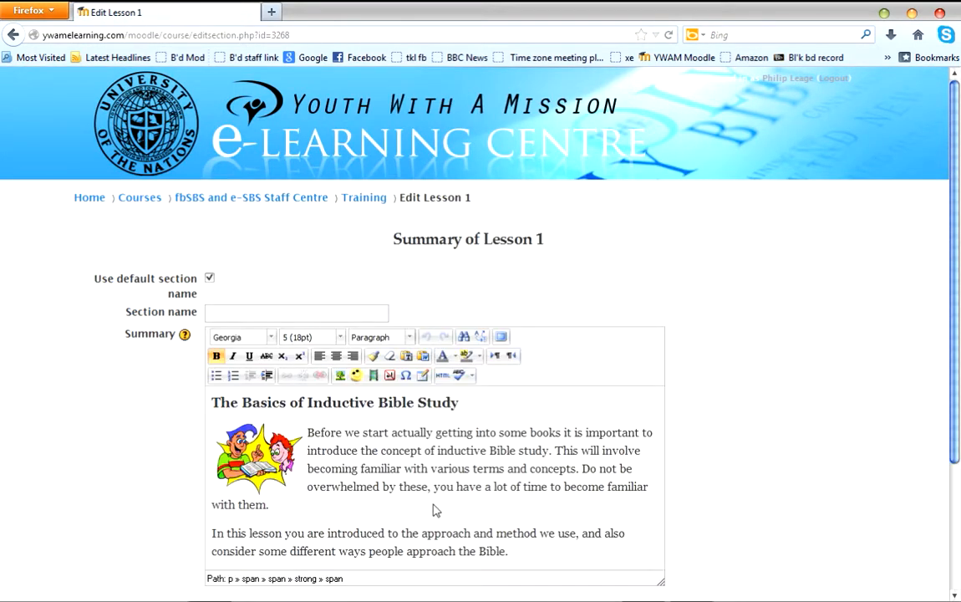
# Remove the two body paragraphs from the Lesson 1 summary while keeping the heading and picture, and put the text back.
pyautogui.scroll(-4, 433, 509)
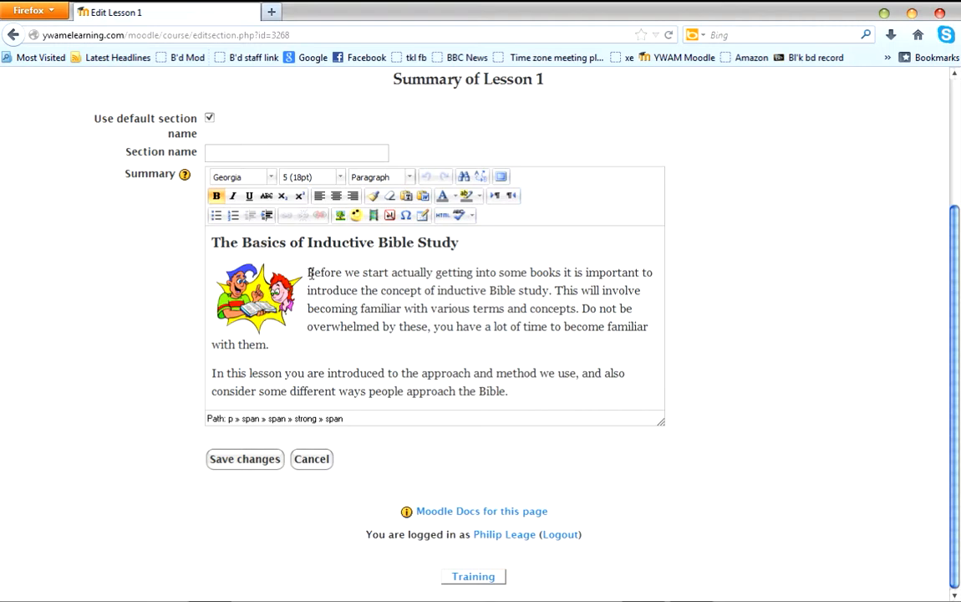
pyautogui.moveTo(309, 272); pyautogui.dragTo(535, 425)
pyautogui.hotkey('ctrl', 'c')
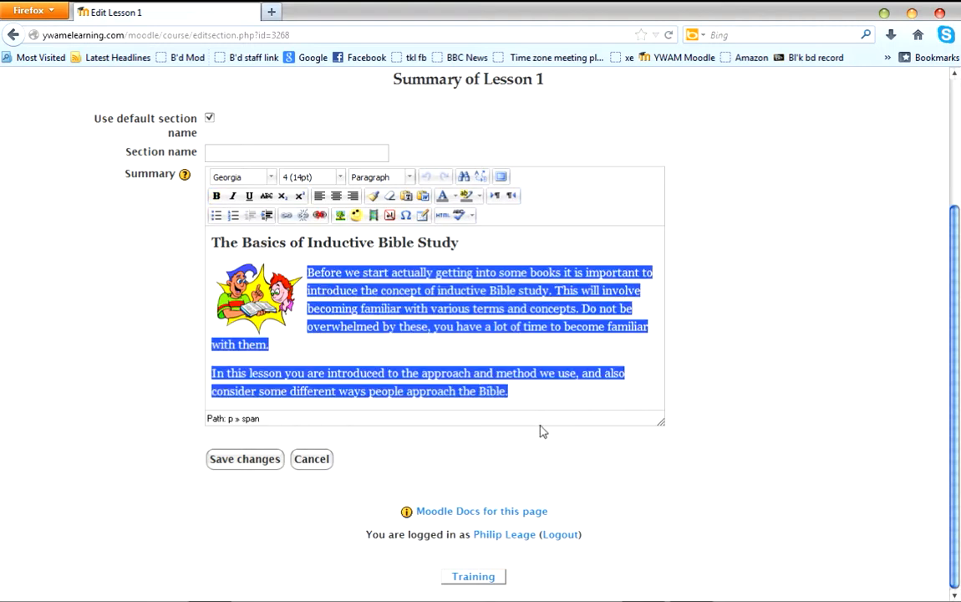
pyautogui.press('Delete')
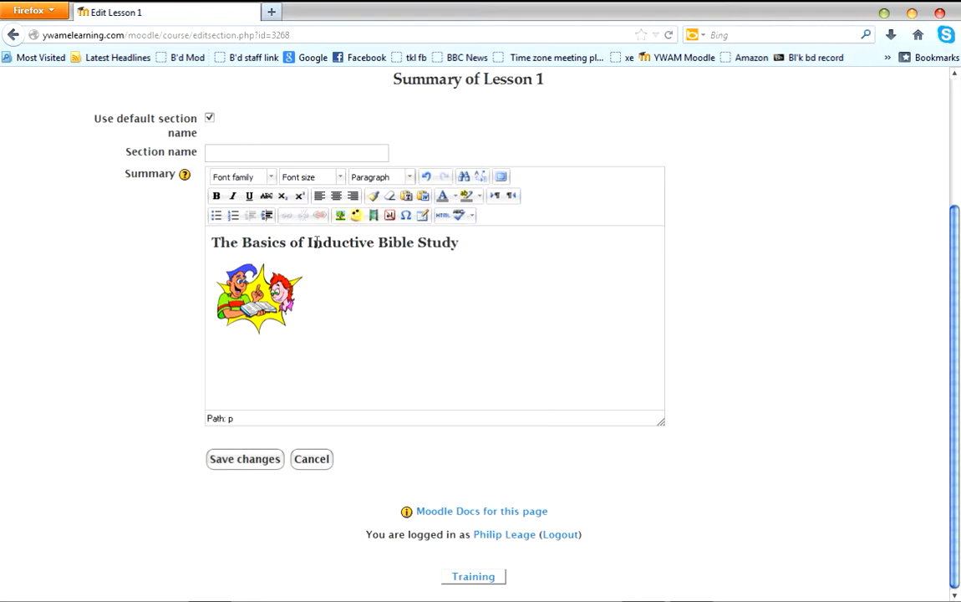
pyautogui.click(460, 241)
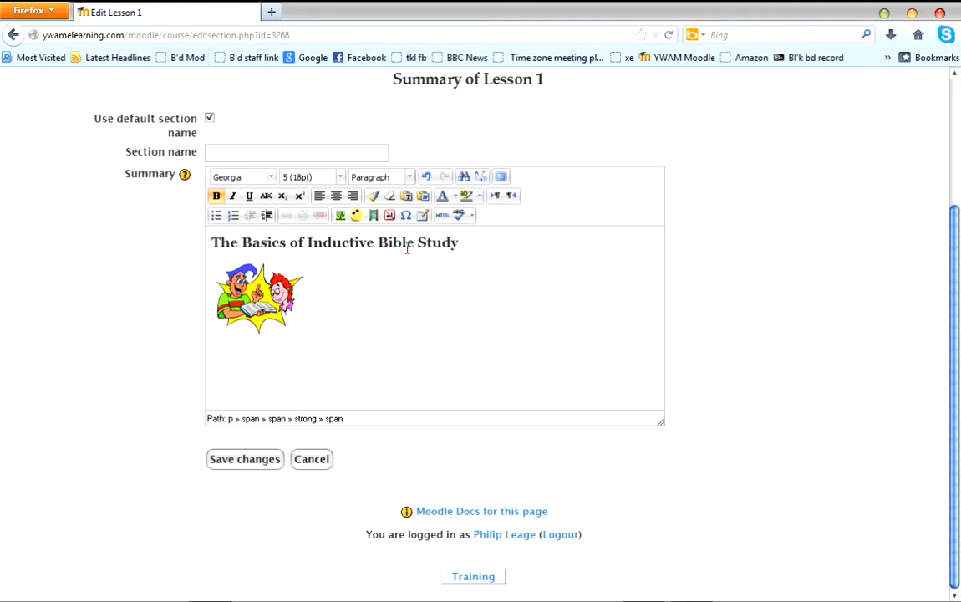
pyautogui.click(327, 281)
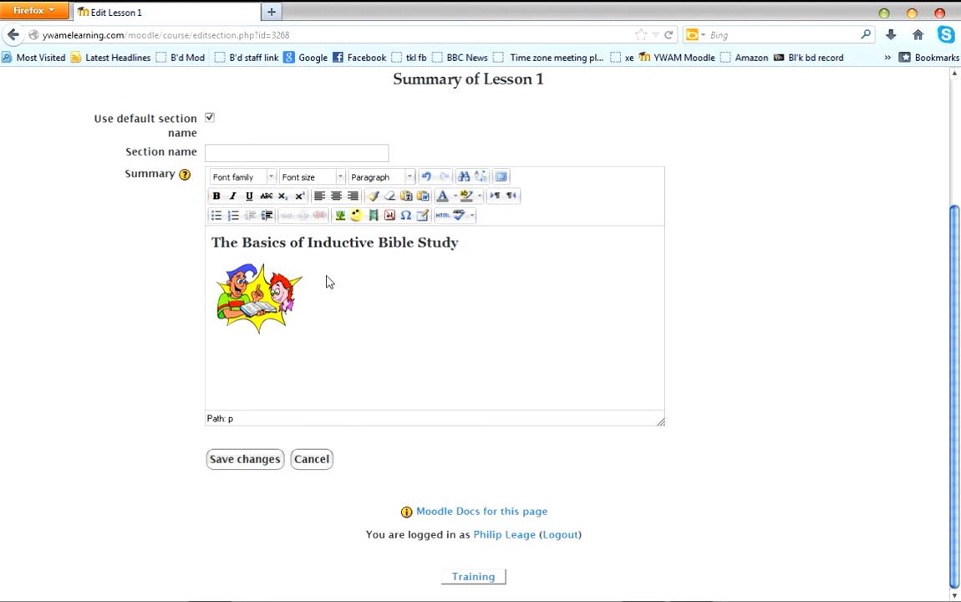
pyautogui.hotkey('ctrl', 'v')
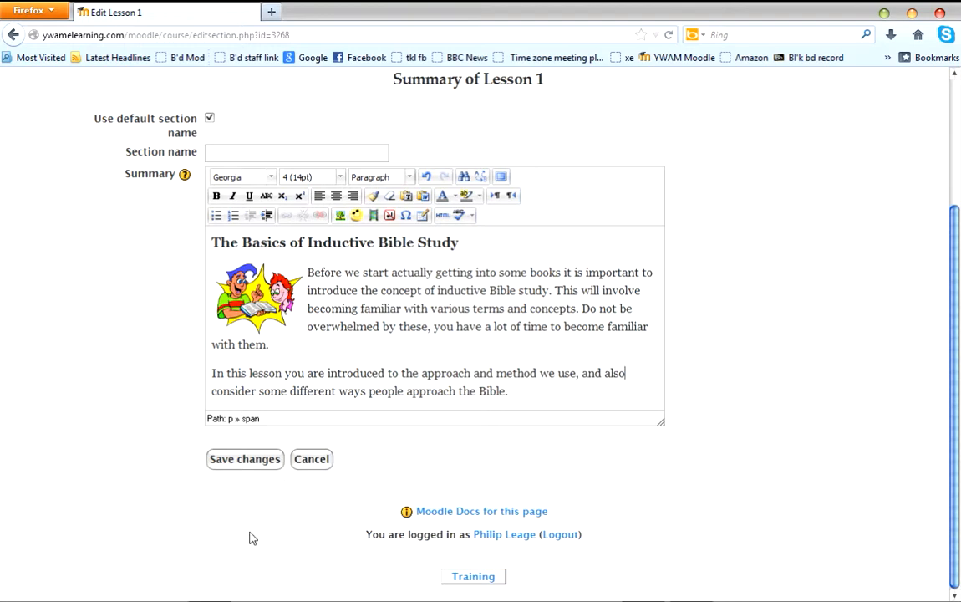
pyautogui.click(254, 470)
# Delete the cartoon picture from the Lesson 1 summary and cut all the remaining text.
pyautogui.click(255, 289)
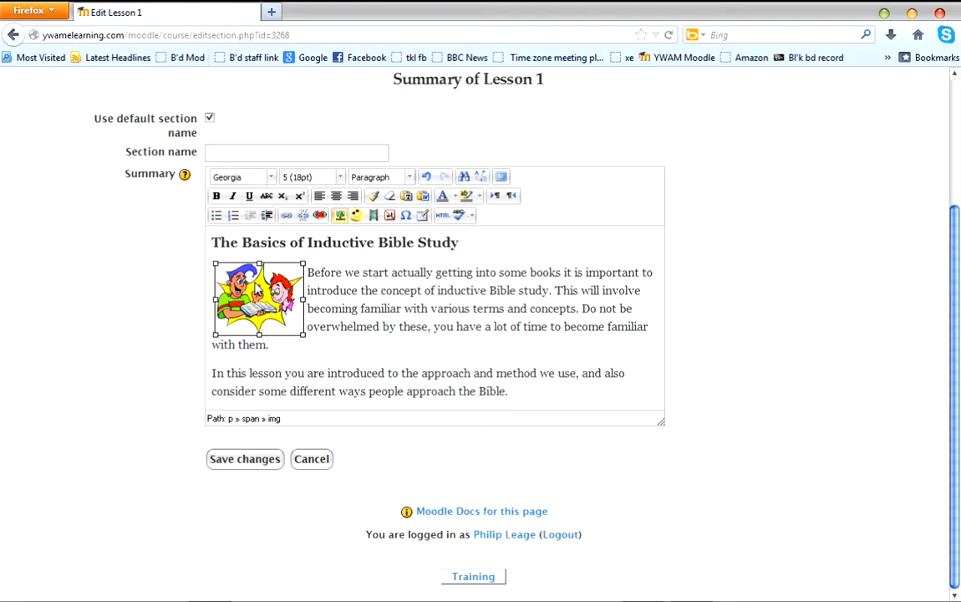
pyautogui.press('Delete')
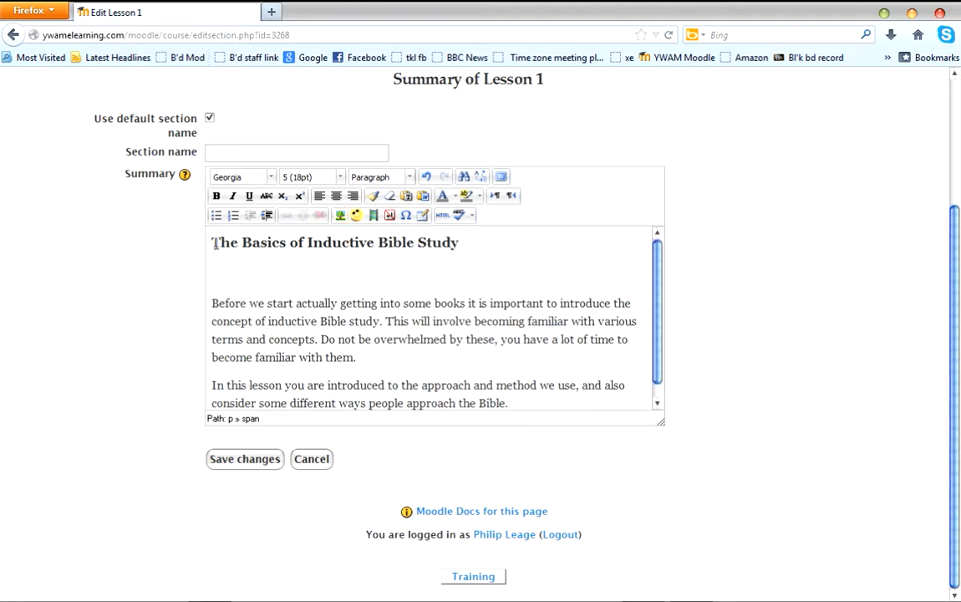
pyautogui.moveTo(214, 242); pyautogui.dragTo(538, 442)
pyautogui.hotkey('ctrl', 'c')
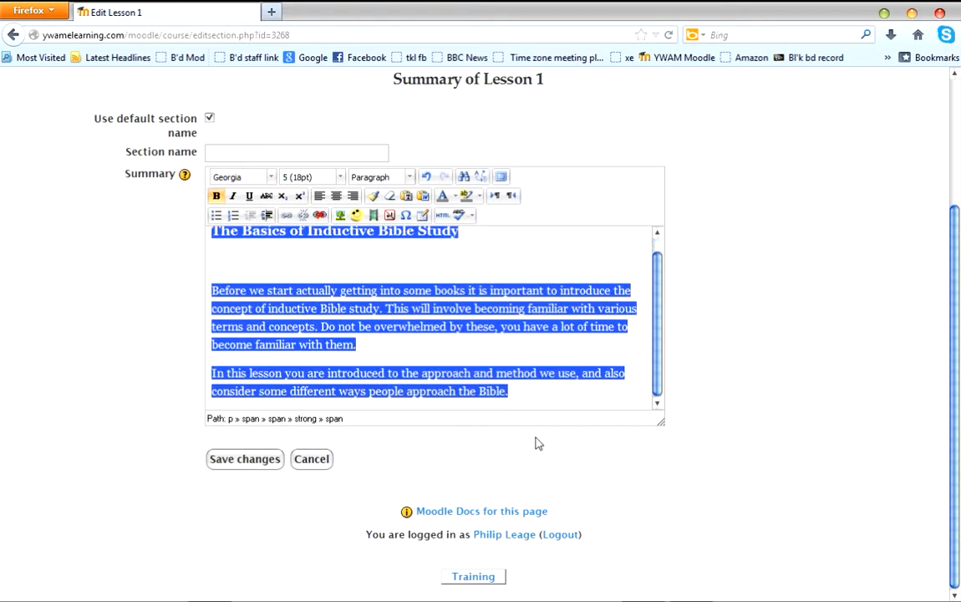
pyautogui.press('Delete')
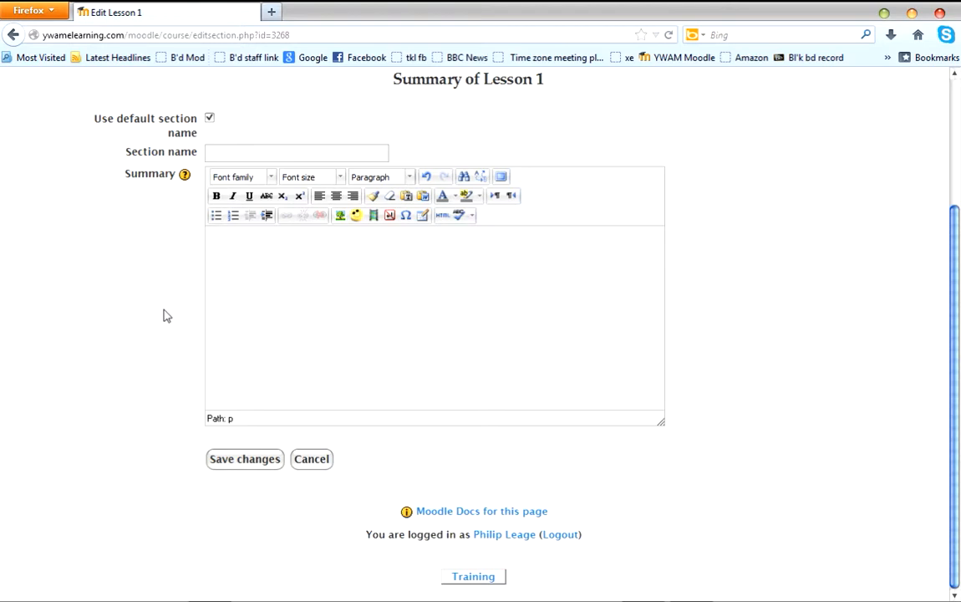
# Insert the cut text into the Lesson 1 summary with Paste from Word and remove the blank line below the heading.
pyautogui.click(424, 194)
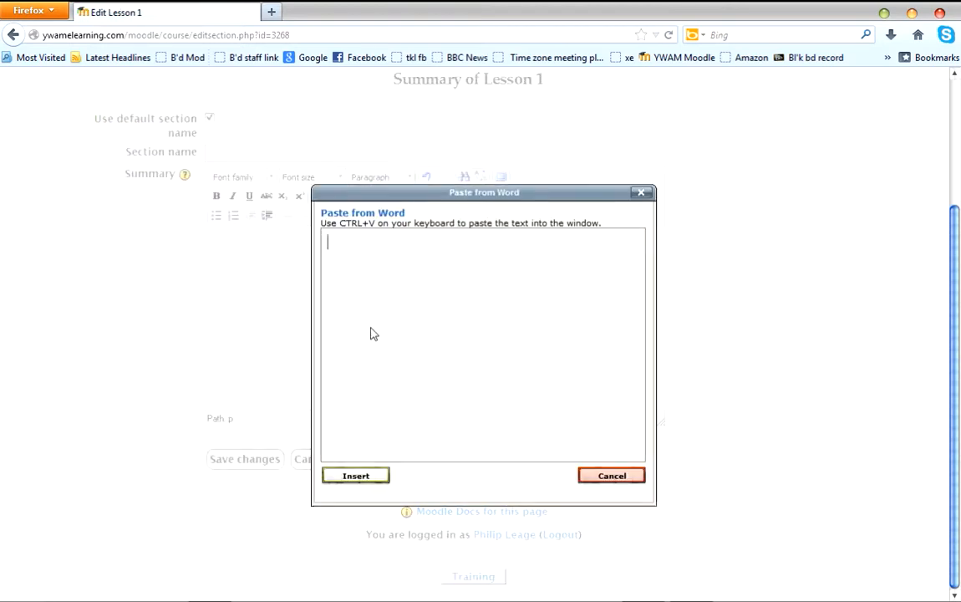
pyautogui.hotkey('ctrl', 'v')
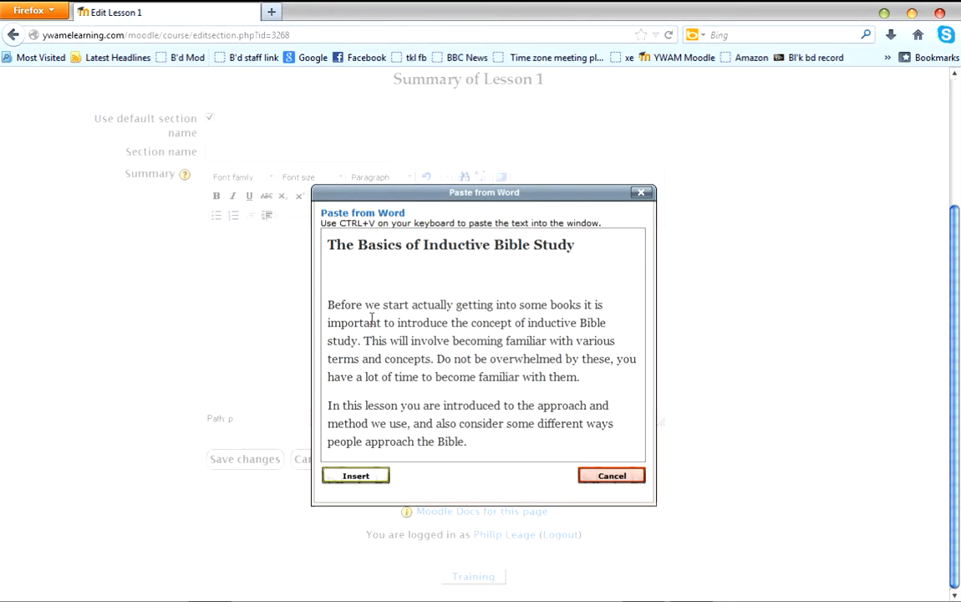
pyautogui.click(355, 476)
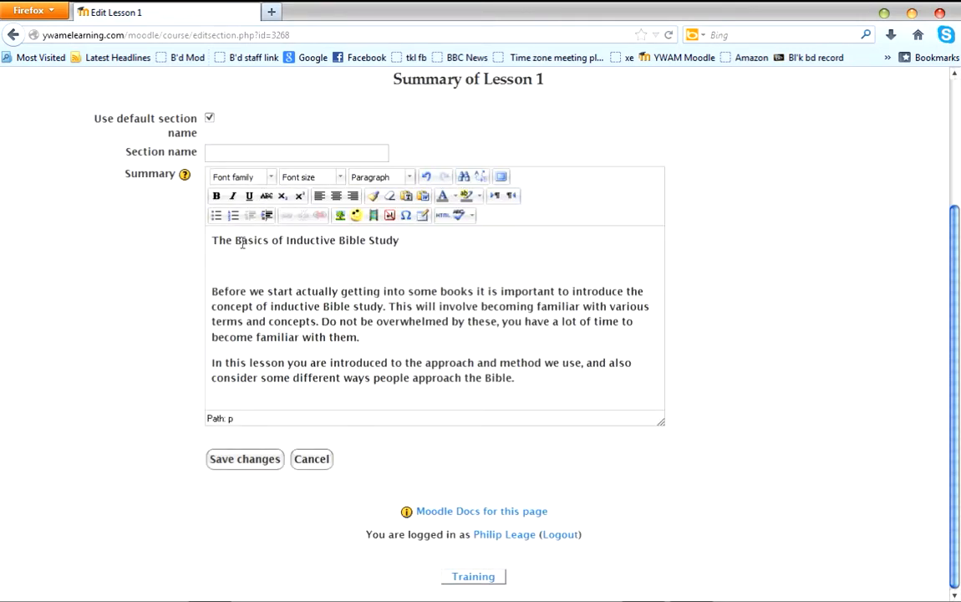
pyautogui.click(214, 291)
pyautogui.press('BackSpace')
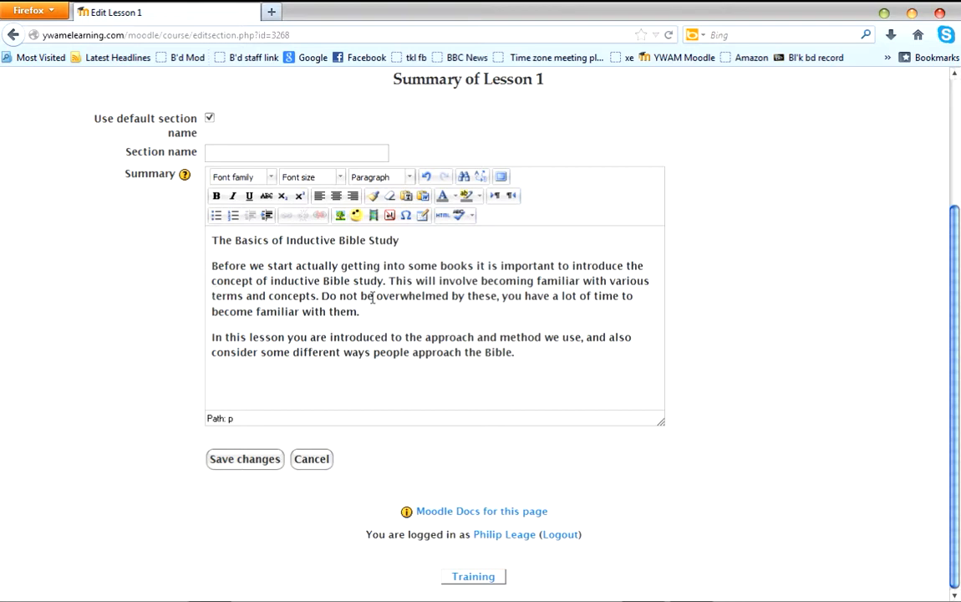
# Start inserting an image into the Lesson 1 summary and bring up the server files in the file picker.
pyautogui.click(342, 221)
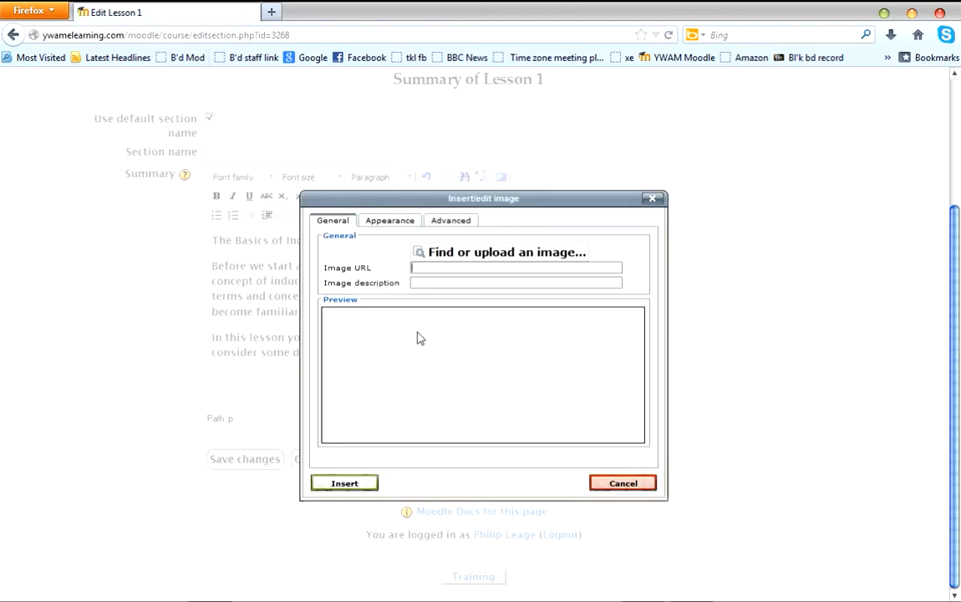
pyautogui.click(467, 254)
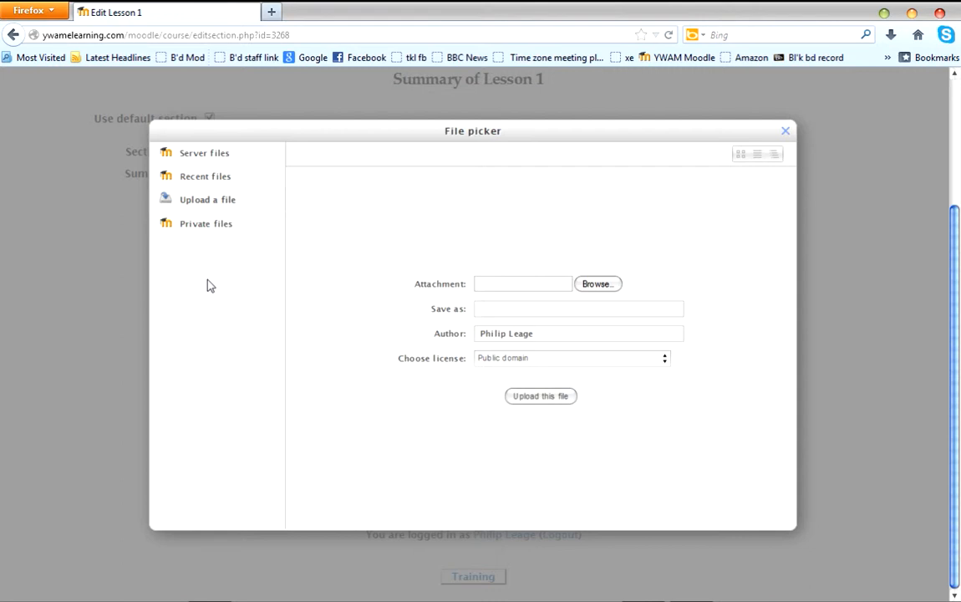
pyautogui.click(200, 155)
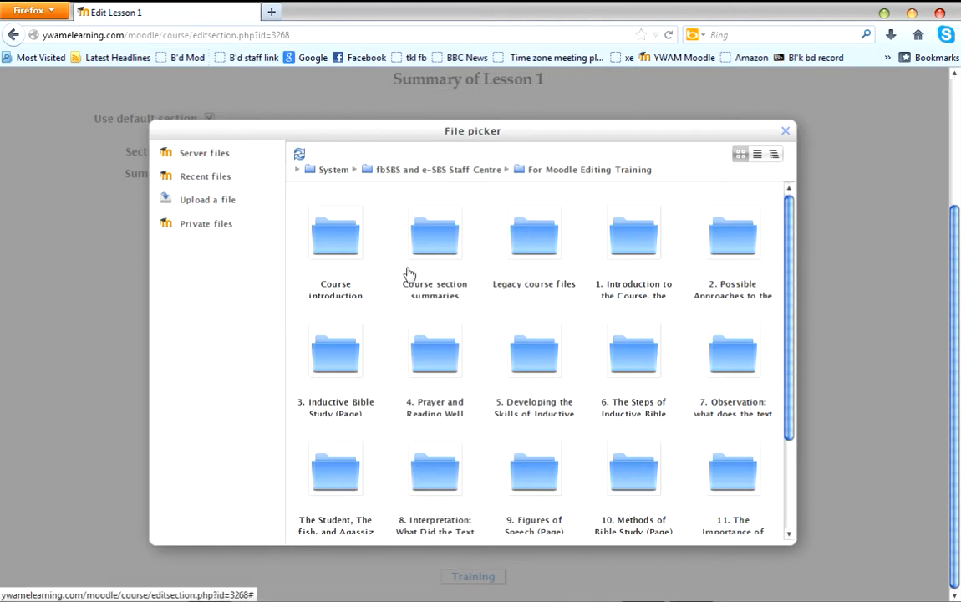
# Look through the Course introduction, Course section summaries and first two lesson page folders for a suitable picture.
pyautogui.click(336, 244)
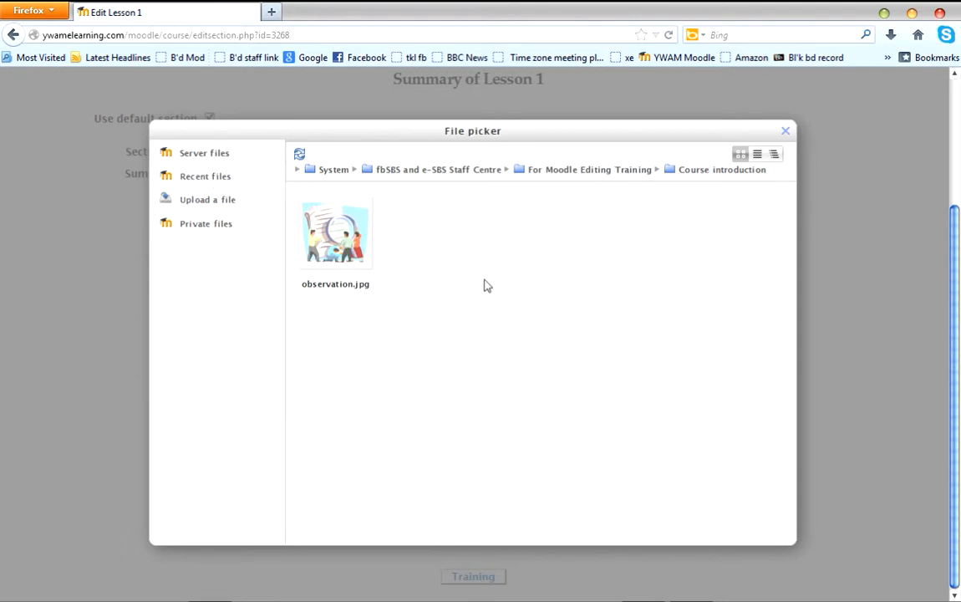
pyautogui.click(597, 173)
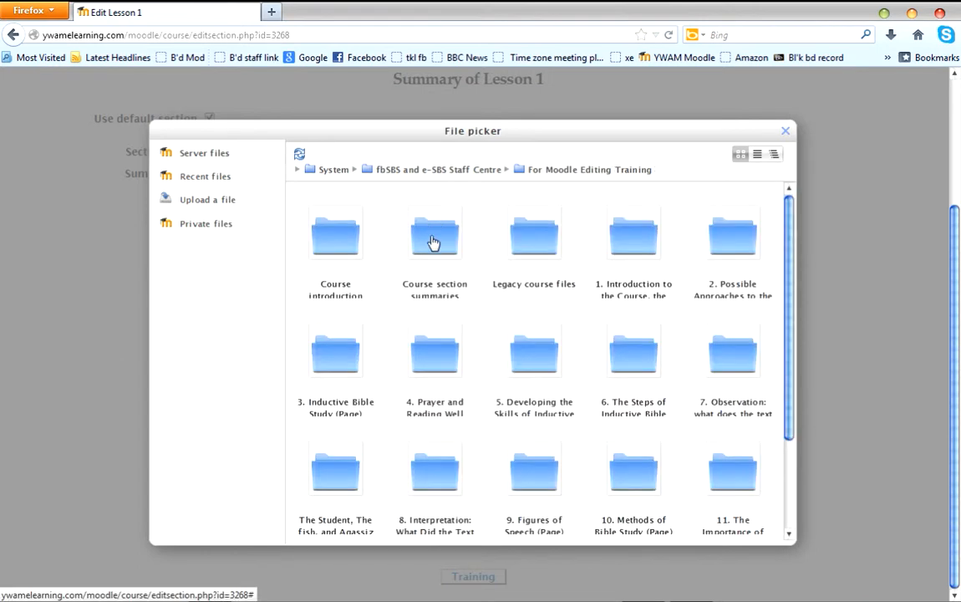
pyautogui.click(433, 243)
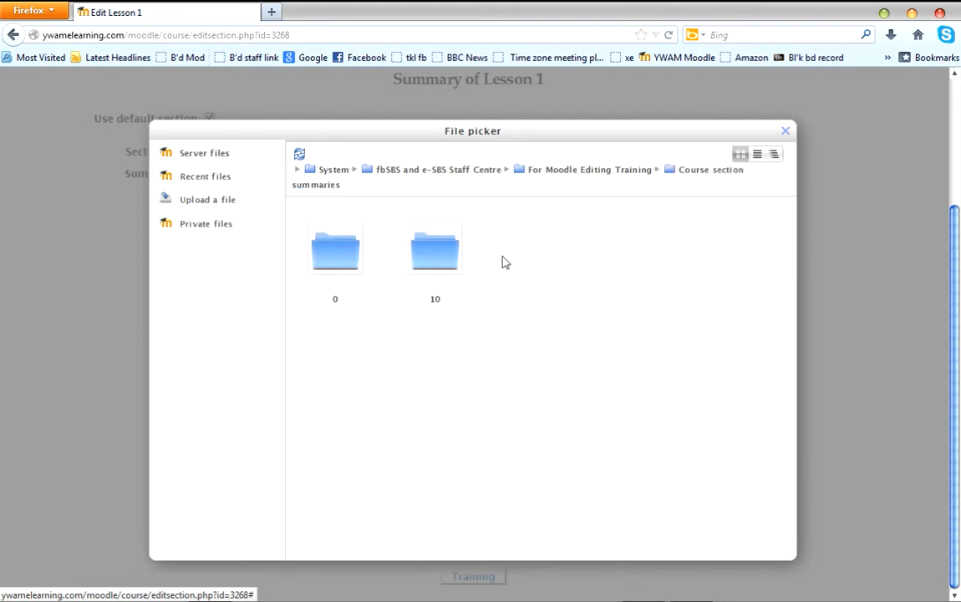
pyautogui.click(320, 253)
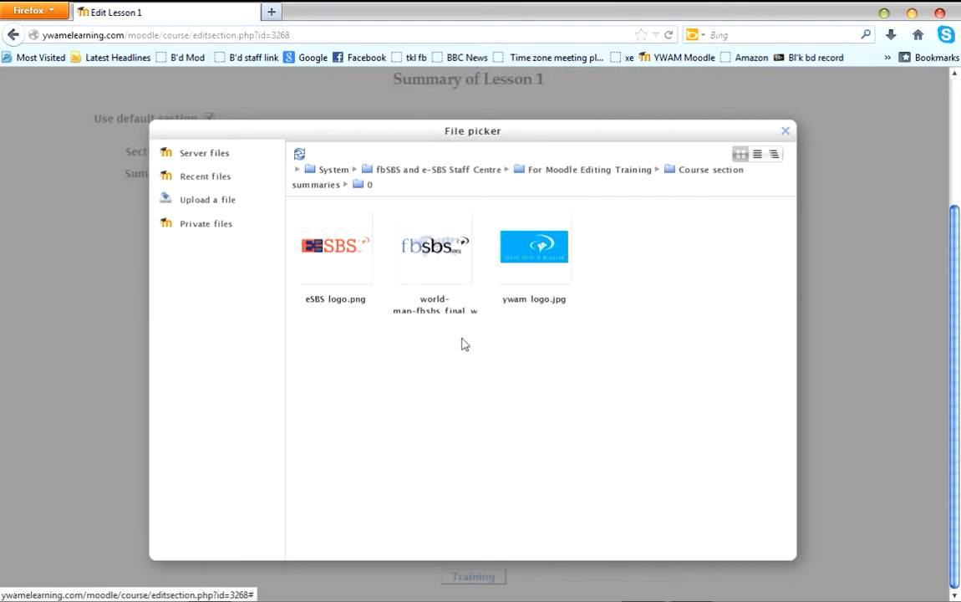
pyautogui.click(612, 172)
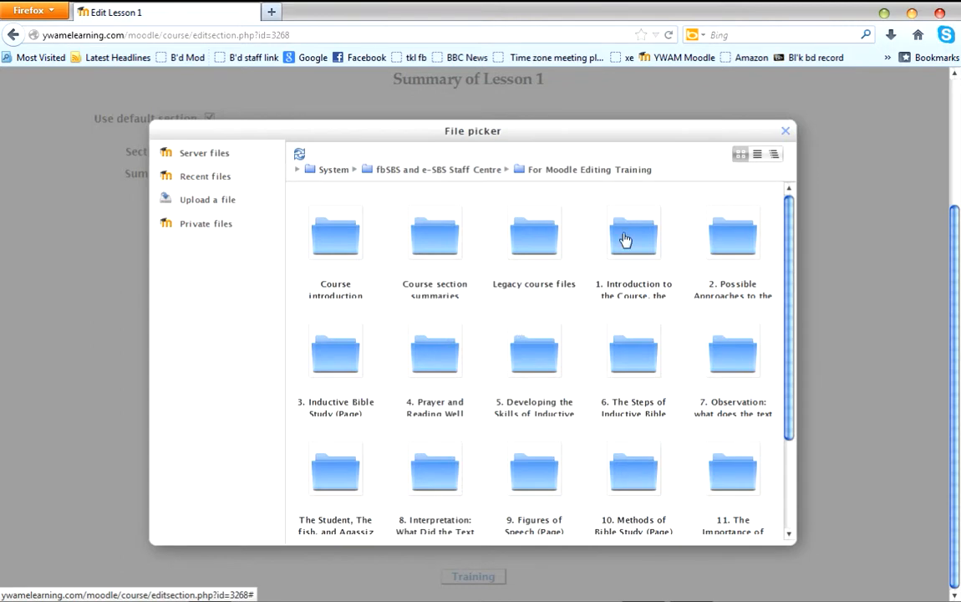
pyautogui.click(622, 240)
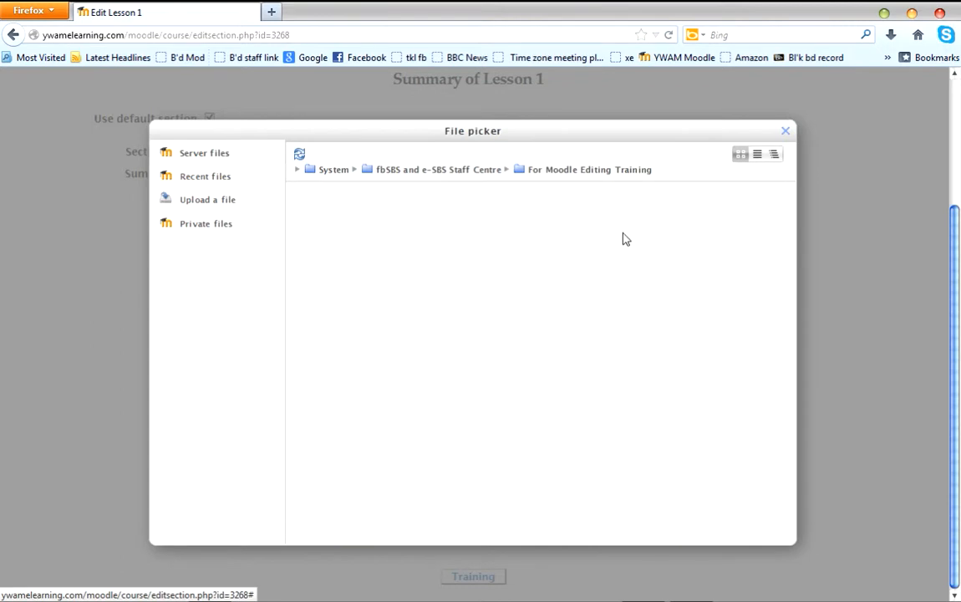
pyautogui.click(635, 171)
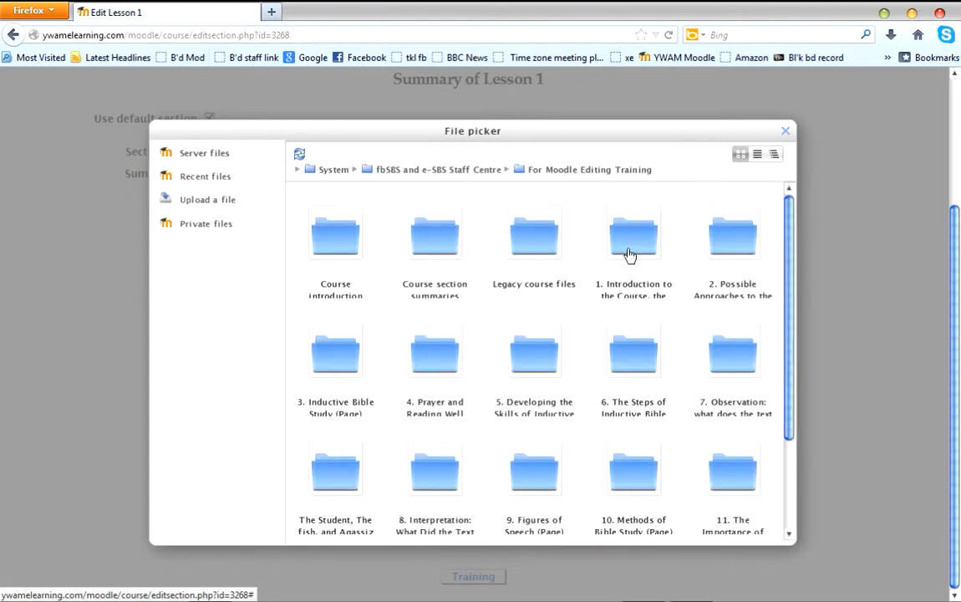
pyautogui.click(732, 244)
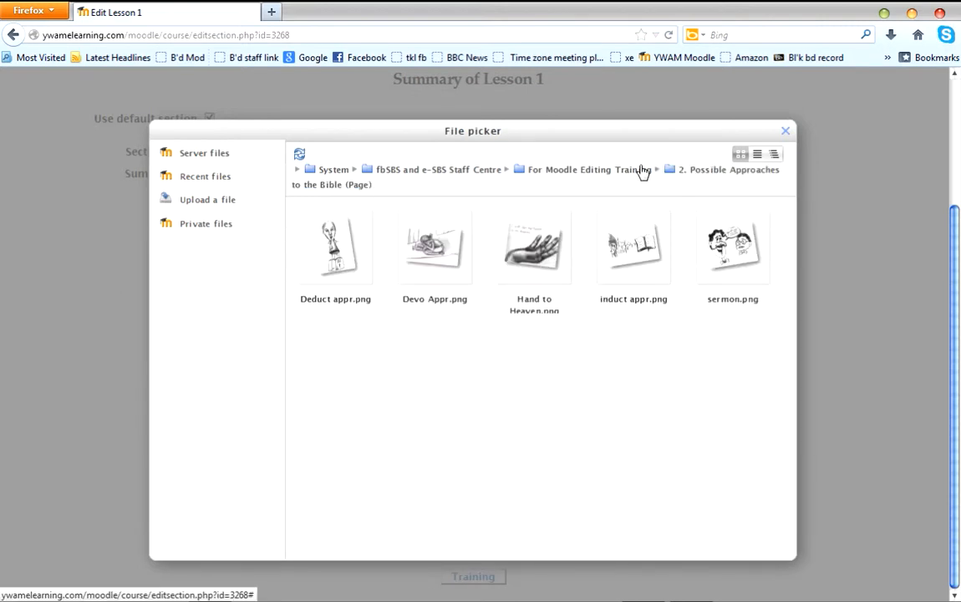
pyautogui.click(605, 171)
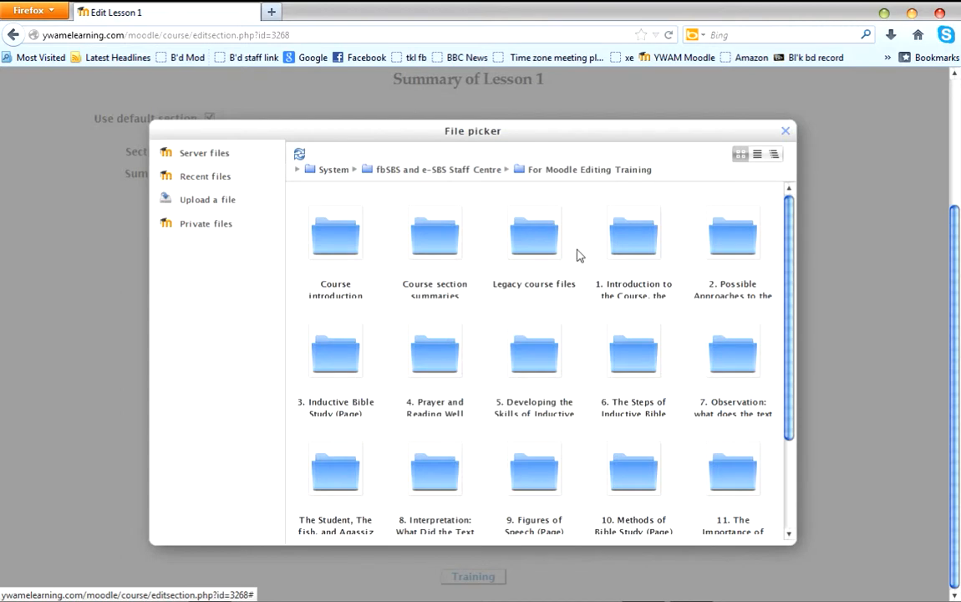
# Choose a copy of fun_people_1.png from the Legacy course files folder and describe it as "People excited about the Bible".
pyautogui.click(533, 236)
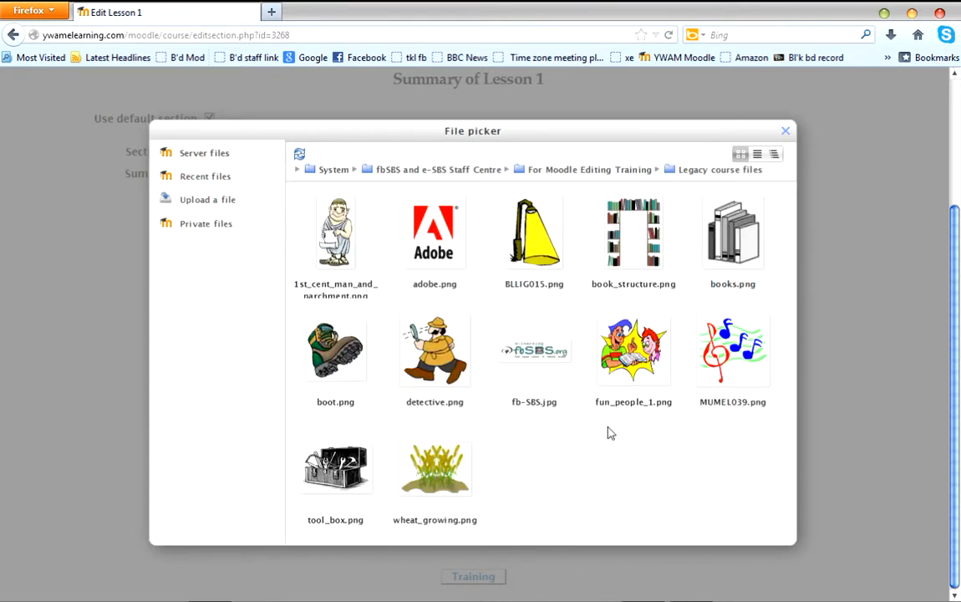
pyautogui.click(635, 355)
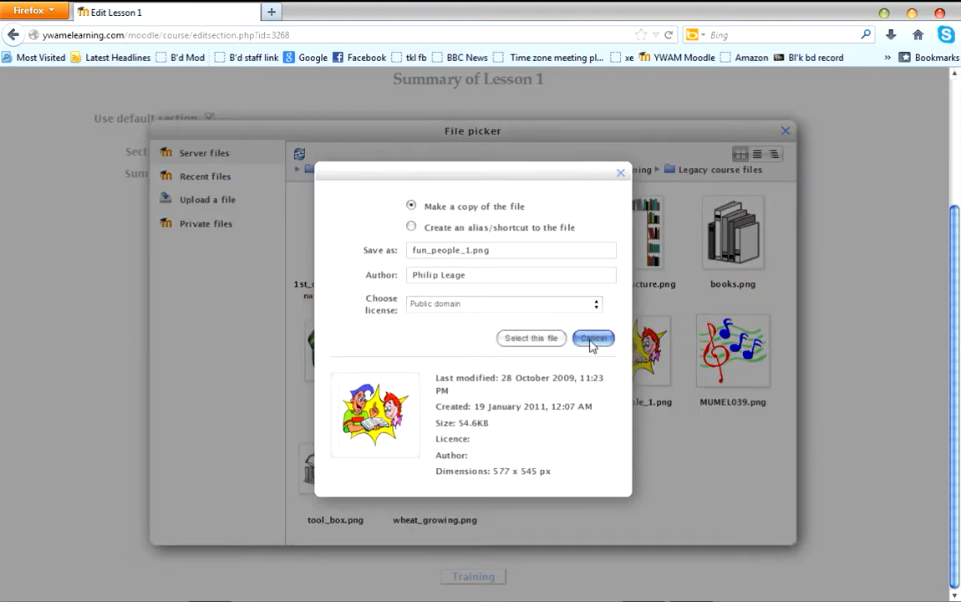
pyautogui.click(529, 339)
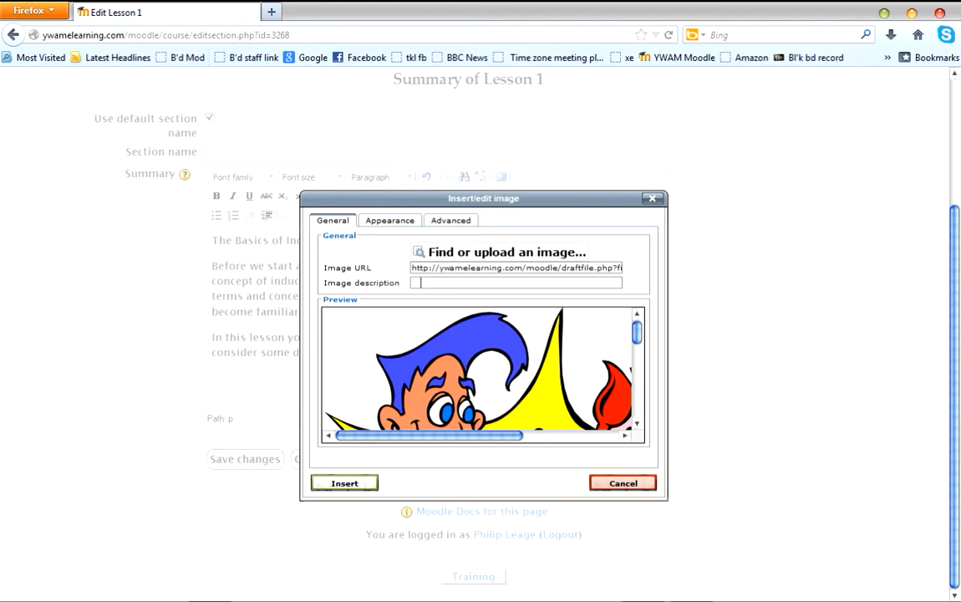
pyautogui.write('People excited about the b')
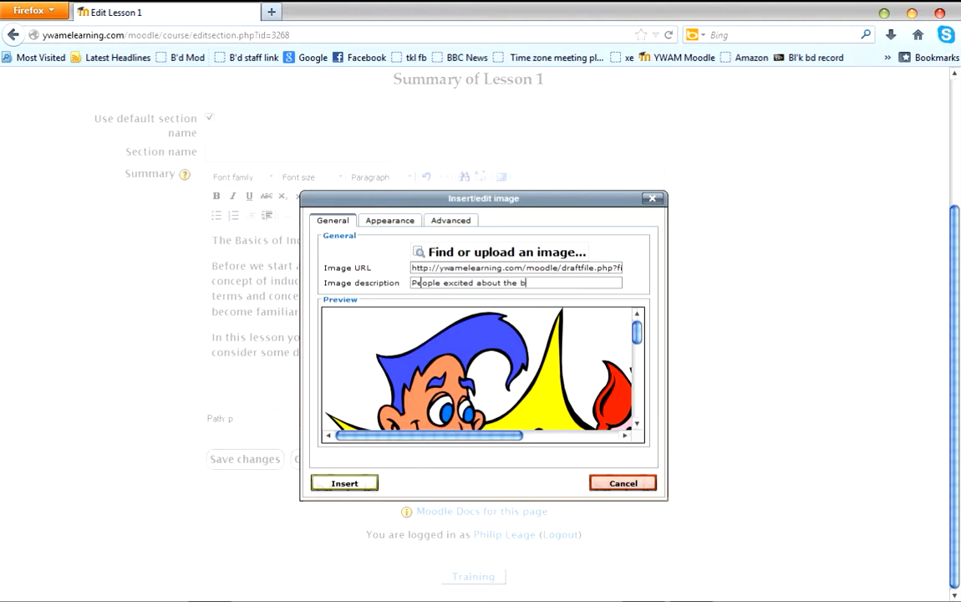
pyautogui.press('BackSpace')
pyautogui.write('Bible')
# Set the image's alignment to Left and its width to 100 px with proportions constrained.
pyautogui.click(390, 223)
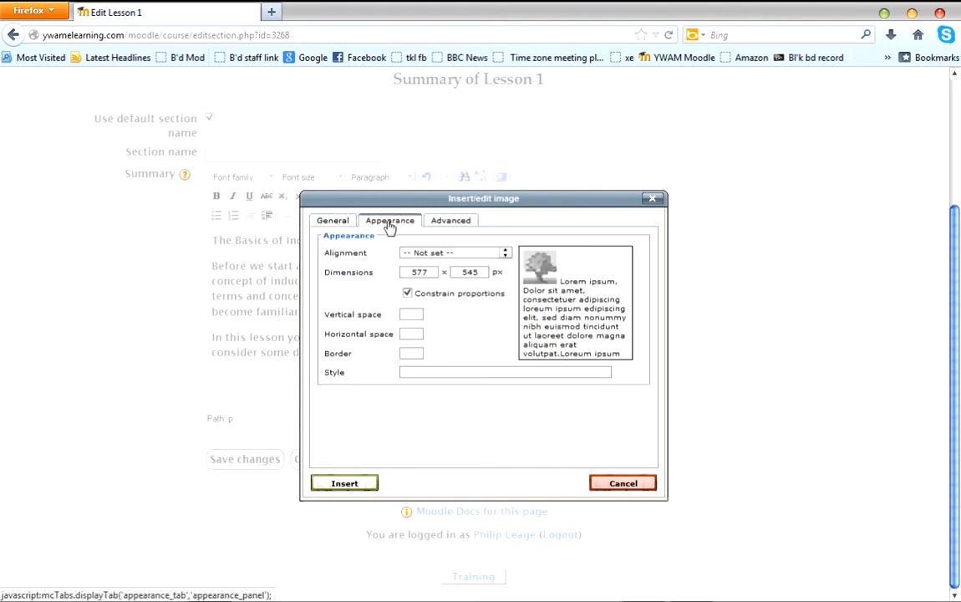
pyautogui.click(503, 255)
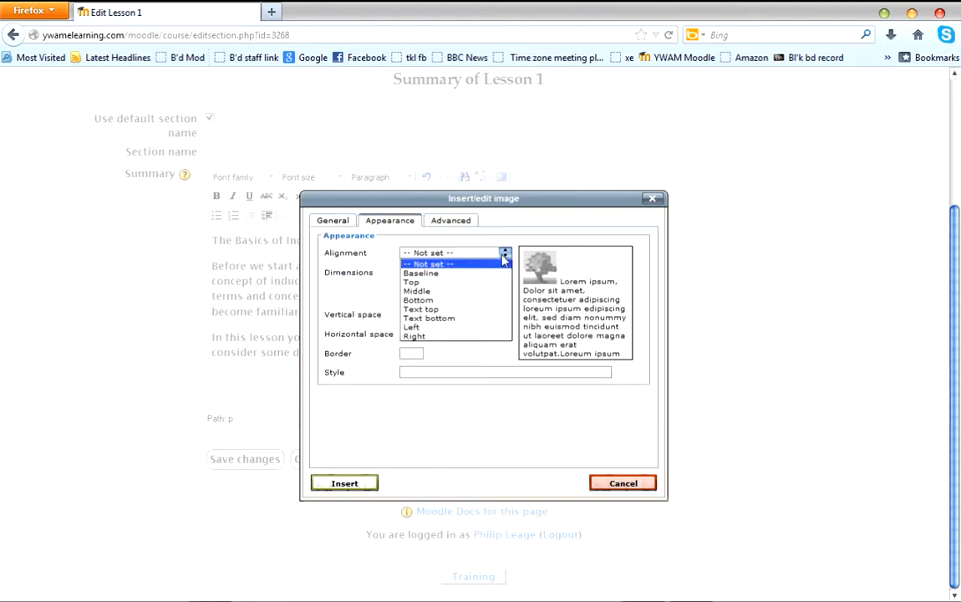
pyautogui.click(480, 329)
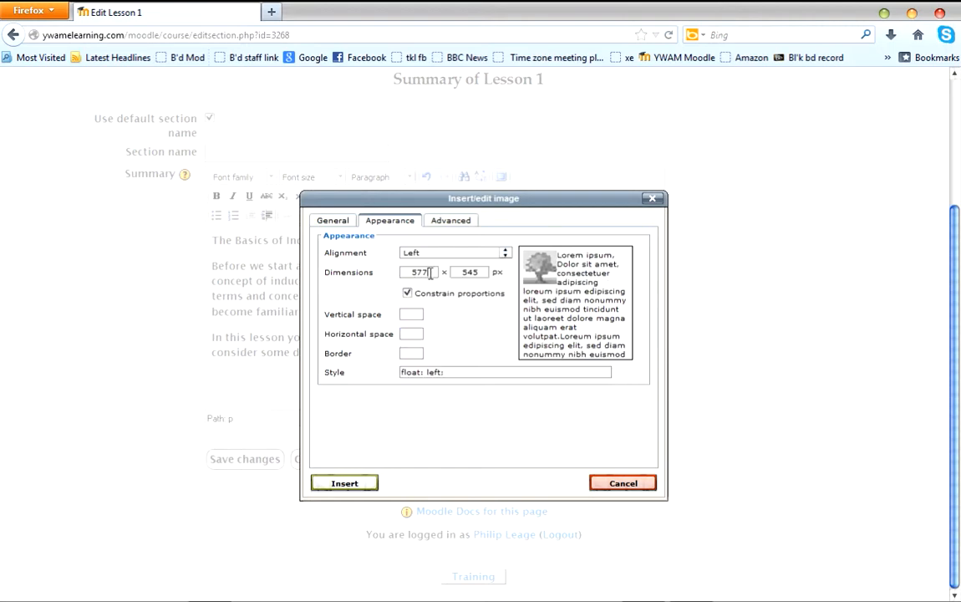
pyautogui.press('BackSpace')
pyautogui.press('BackSpace')
pyautogui.press('BackSpace')
pyautogui.write('100')
pyautogui.press('Tab')
# Give the image a vertical and horizontal space of 5 and insert it into the Lesson 1 summary.
pyautogui.click(412, 315)
pyautogui.write('5')
pyautogui.click(415, 333)
pyautogui.write('5')
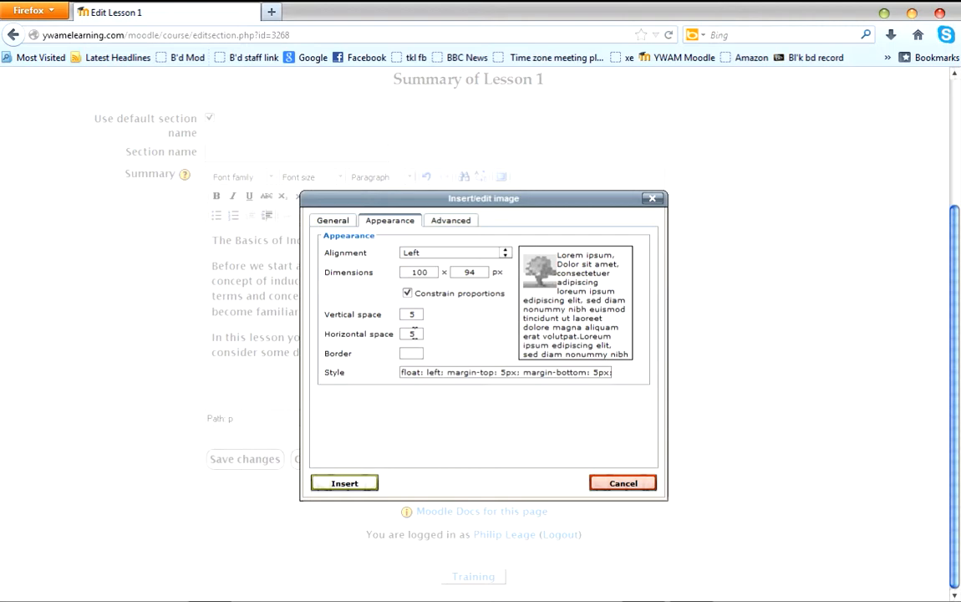
pyautogui.click(345, 482)
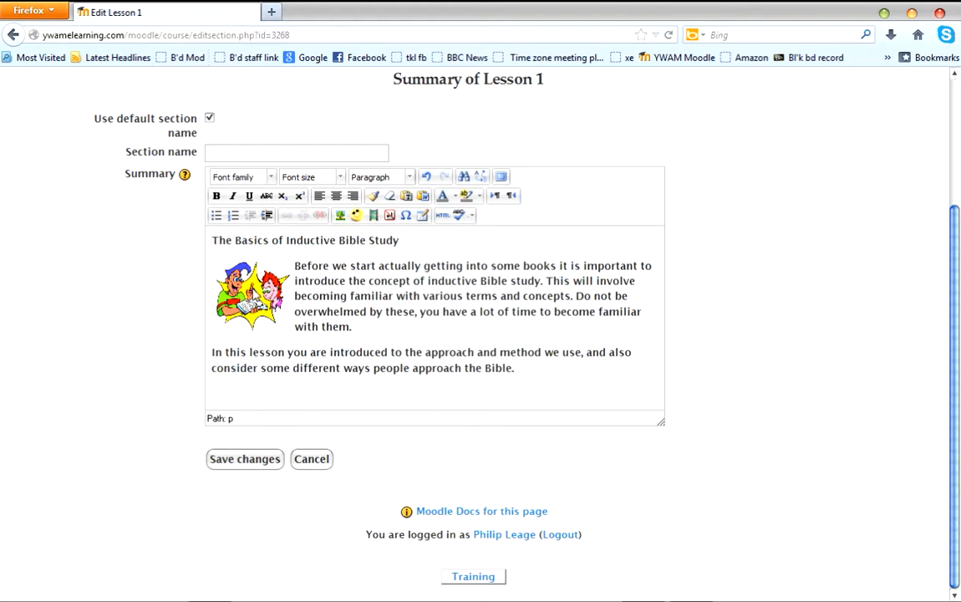
# Set the heading "The Basics of Inductive Bible Study" to font size 4 (14pt).
pyautogui.doubleClick(250, 241)
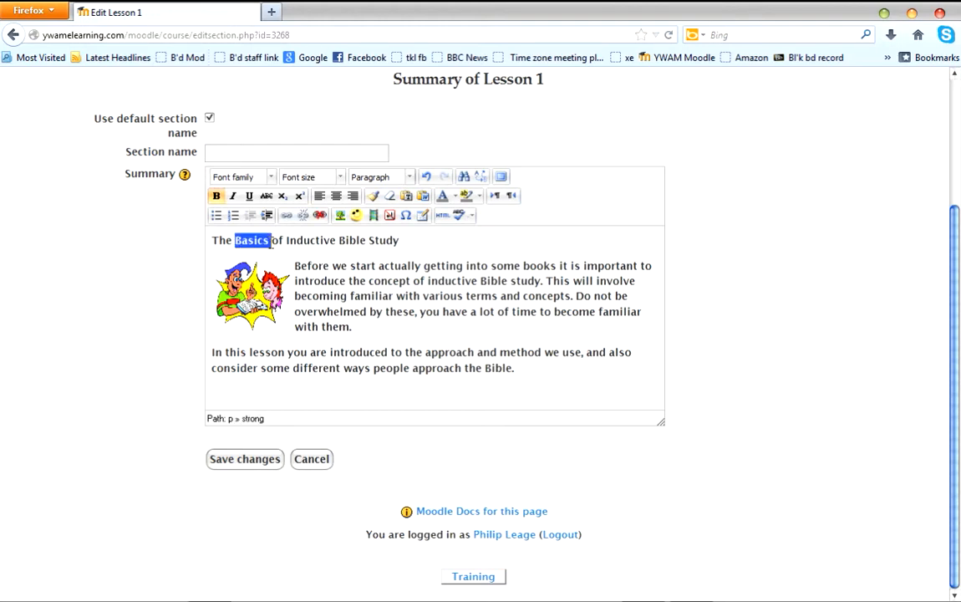
pyautogui.tripleClick(259, 240)
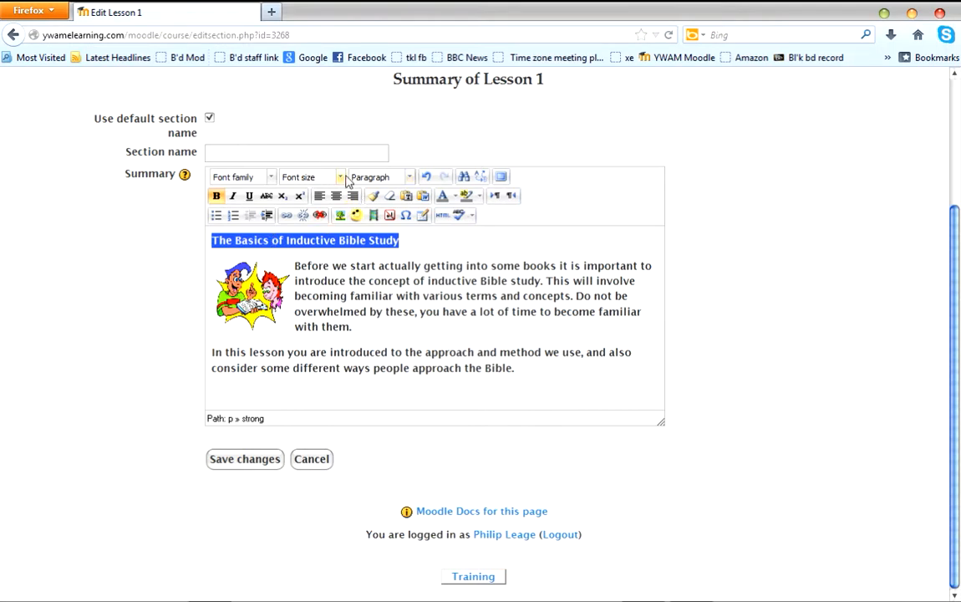
pyautogui.click(340, 179)
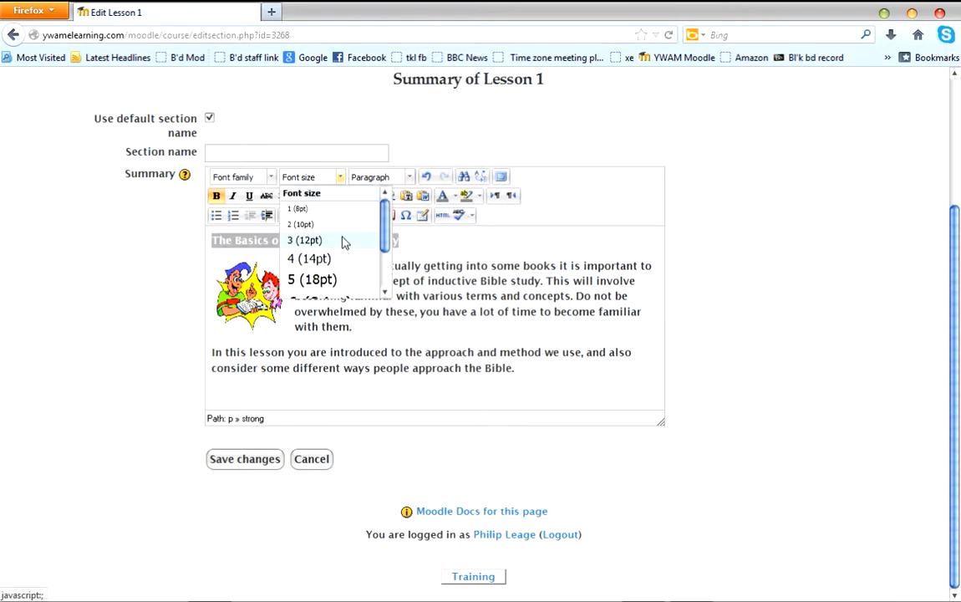
pyautogui.click(314, 259)
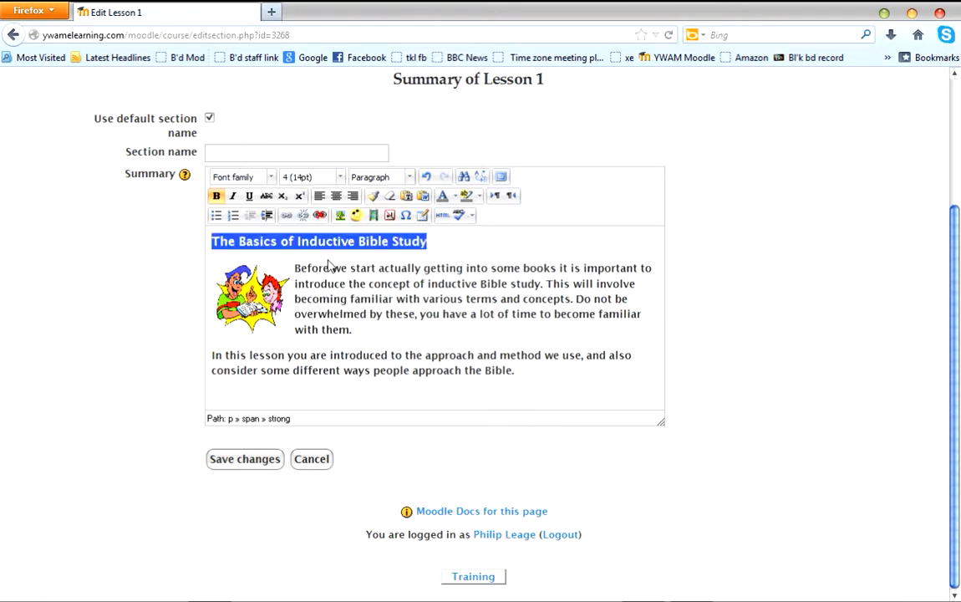
pyautogui.click(302, 268)
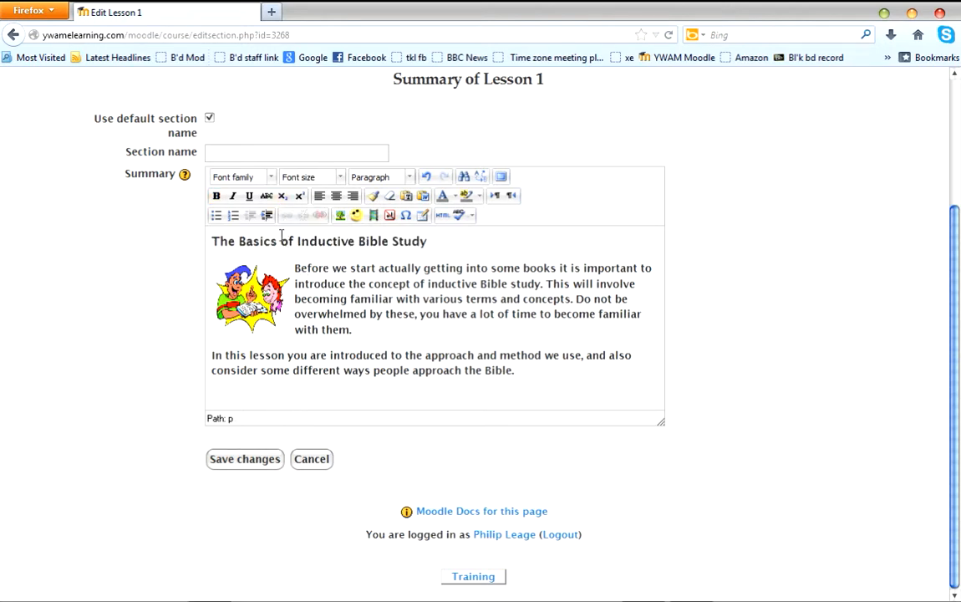
# Change the font of the two body paragraphs below the heading to Arial.
pyautogui.click(296, 267)
pyautogui.moveTo(295, 267); pyautogui.dragTo(605, 396)
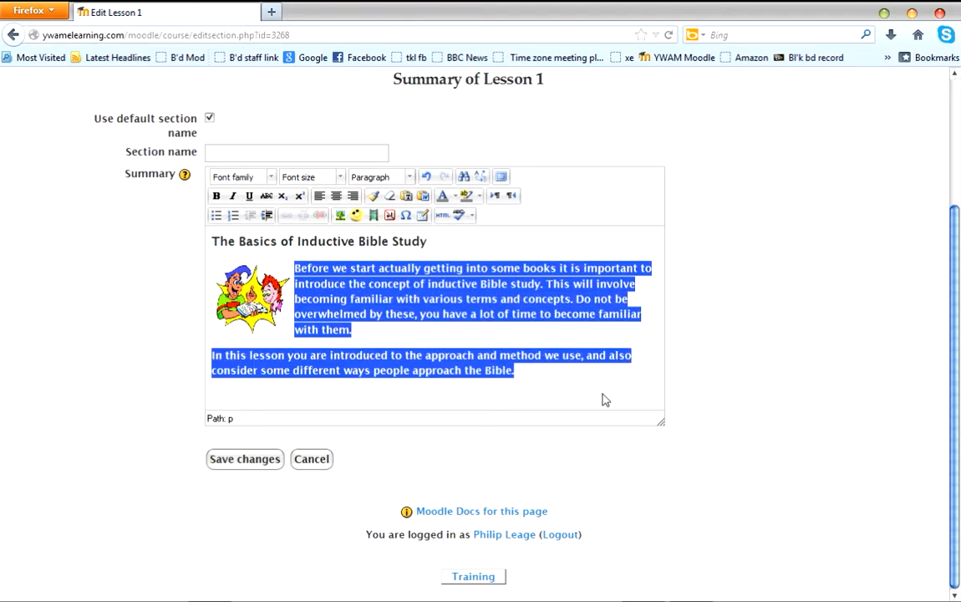
pyautogui.click(273, 179)
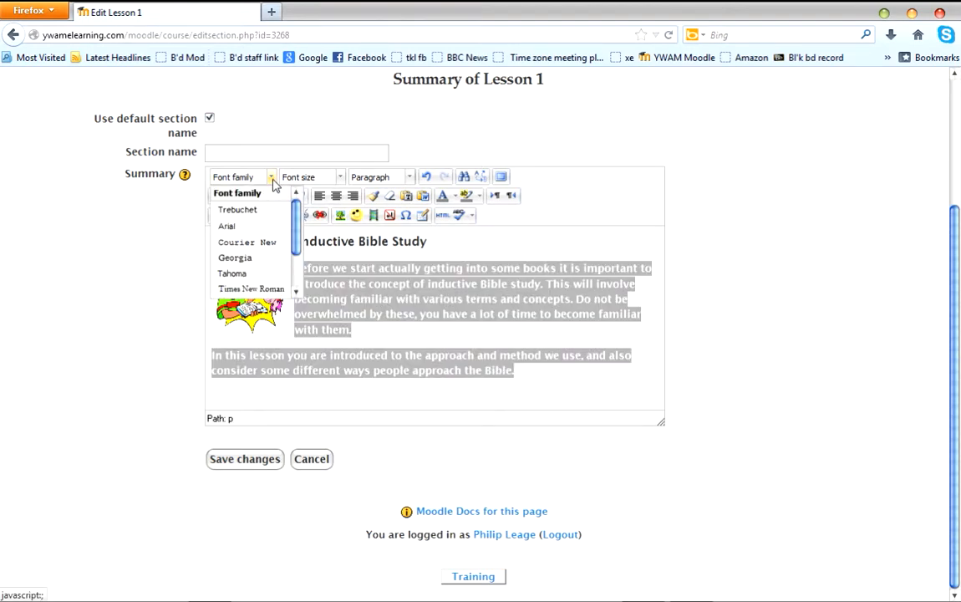
pyautogui.click(256, 224)
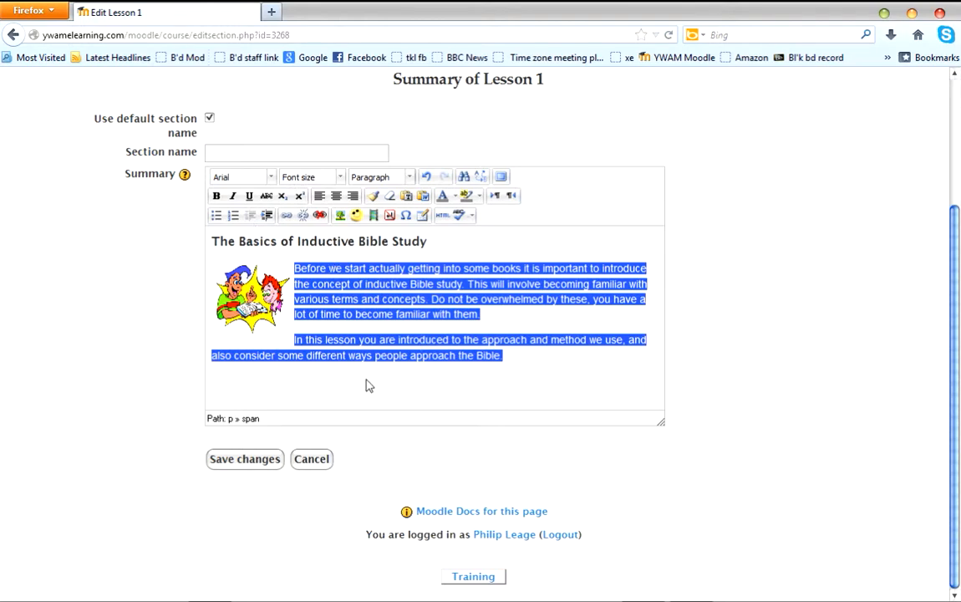
pyautogui.click(233, 465)
pyautogui.click(328, 382)
pyautogui.click(255, 466)
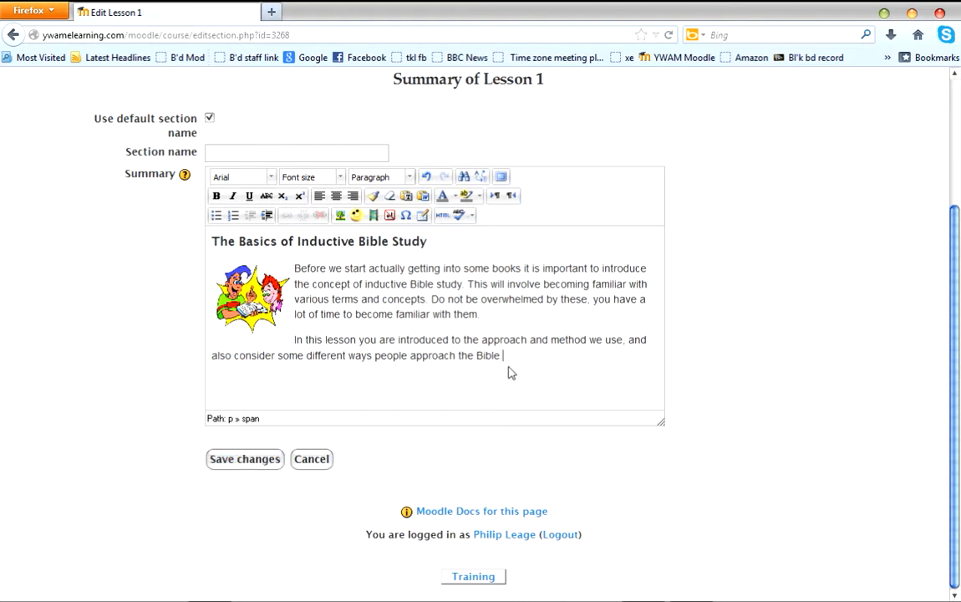
pyautogui.press('Return')
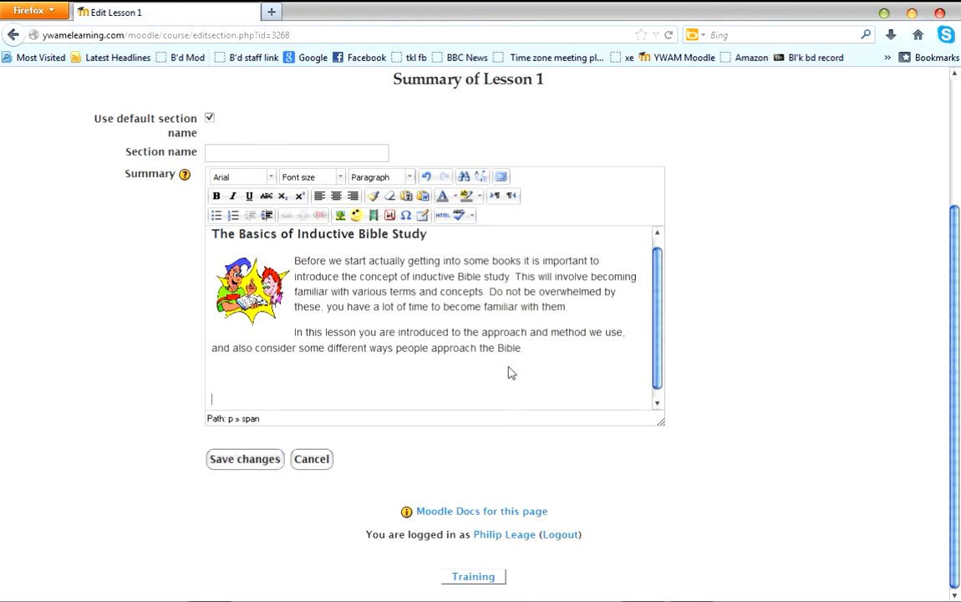
pyautogui.press('BackSpace')
pyautogui.press('BackSpace')
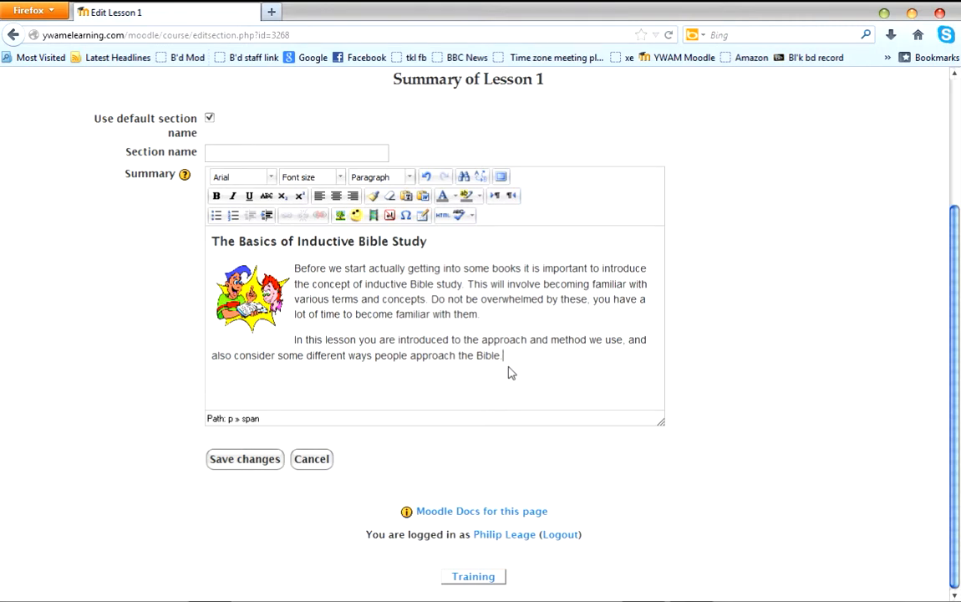
# Save the Lesson 1 summary and check how it looks on the course page.
pyautogui.click(253, 460)
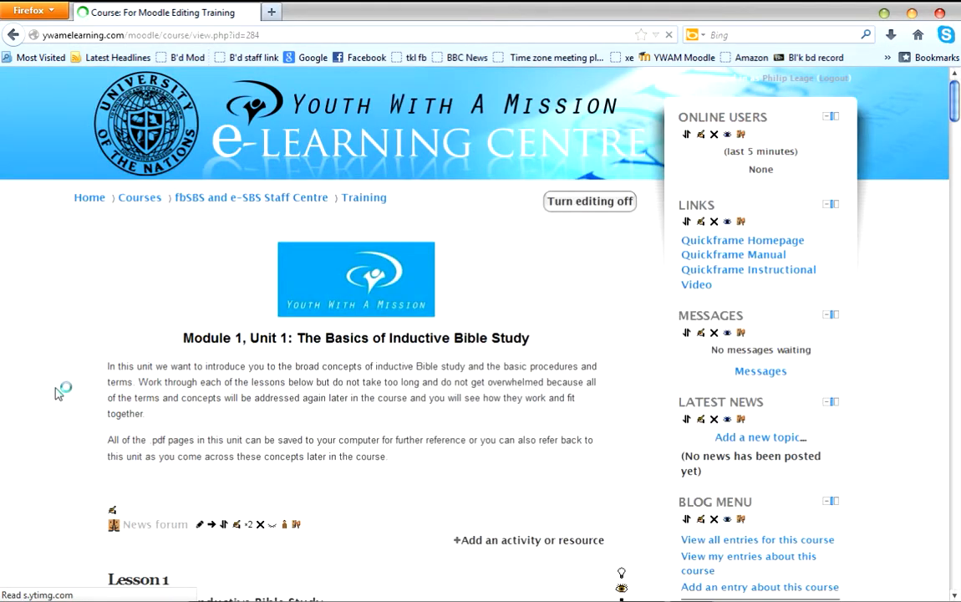
pyautogui.scroll(-8, 55, 392)
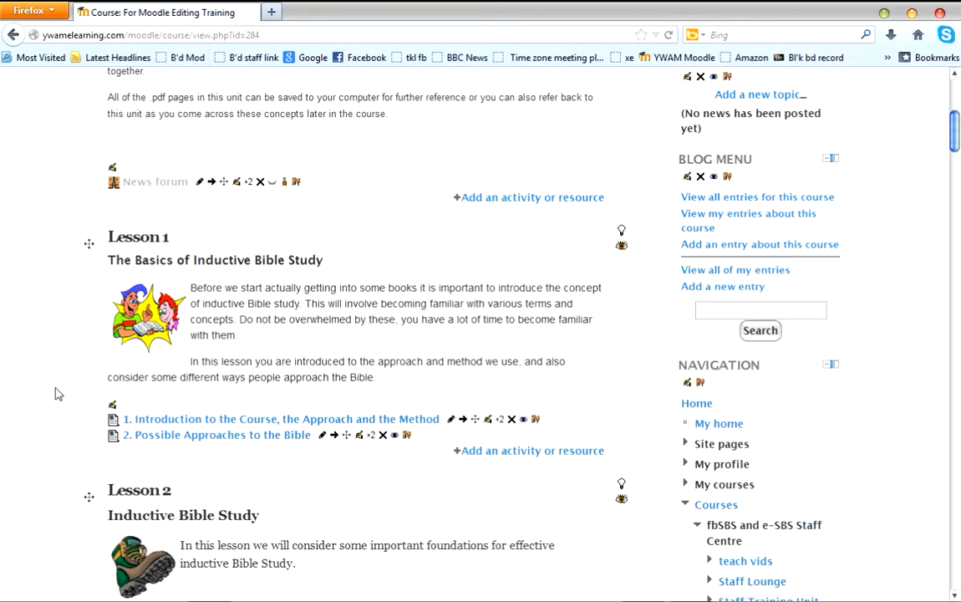
pyautogui.moveTo(823, 595)
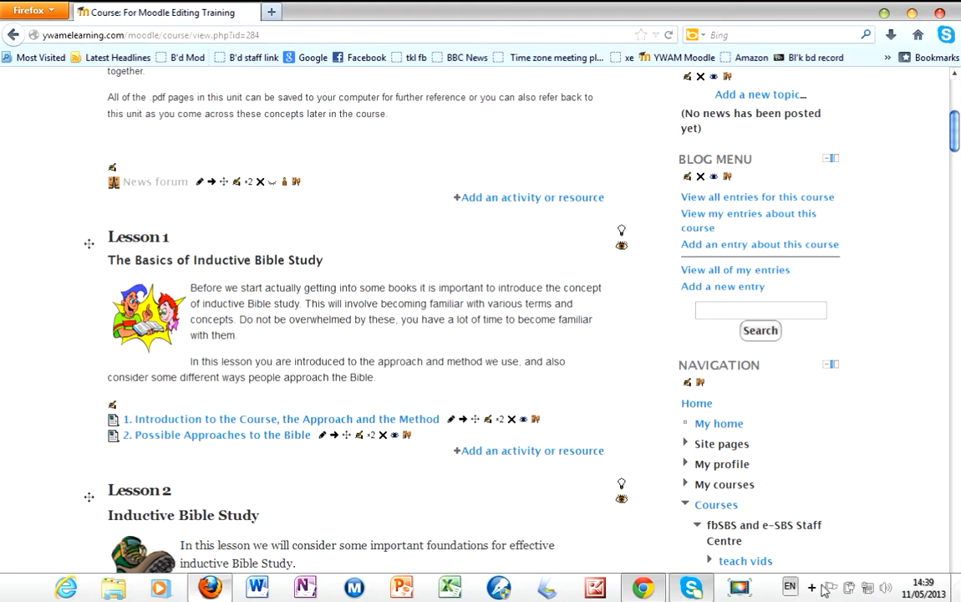